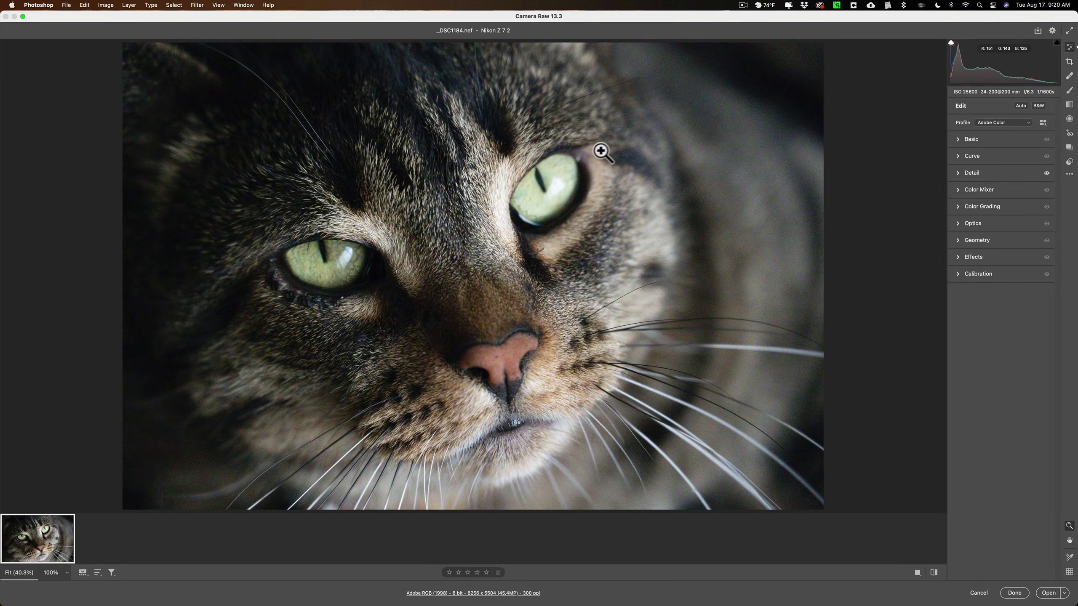
- Zoom the cat photo to 100% on the eye and background, then back out to fit
left_click(681, 126)
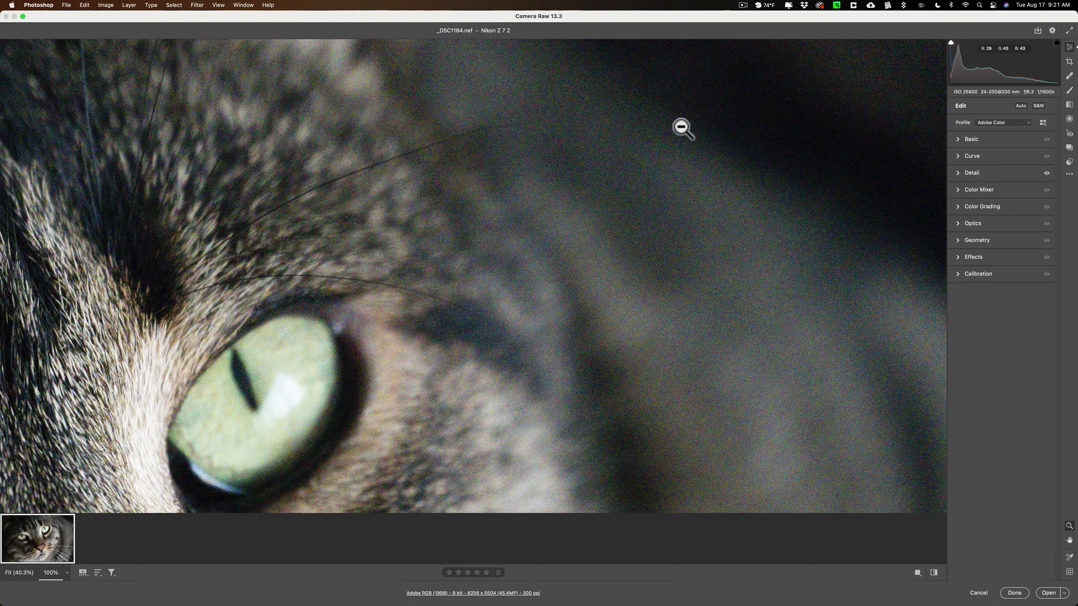
left_click(682, 129, "alt")
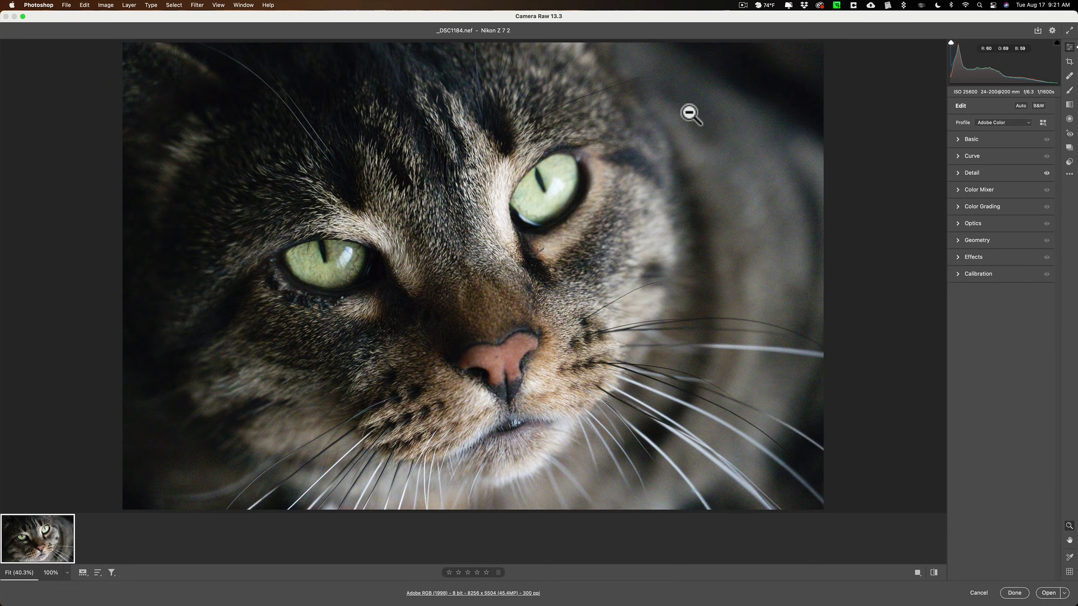
left_click(689, 113)
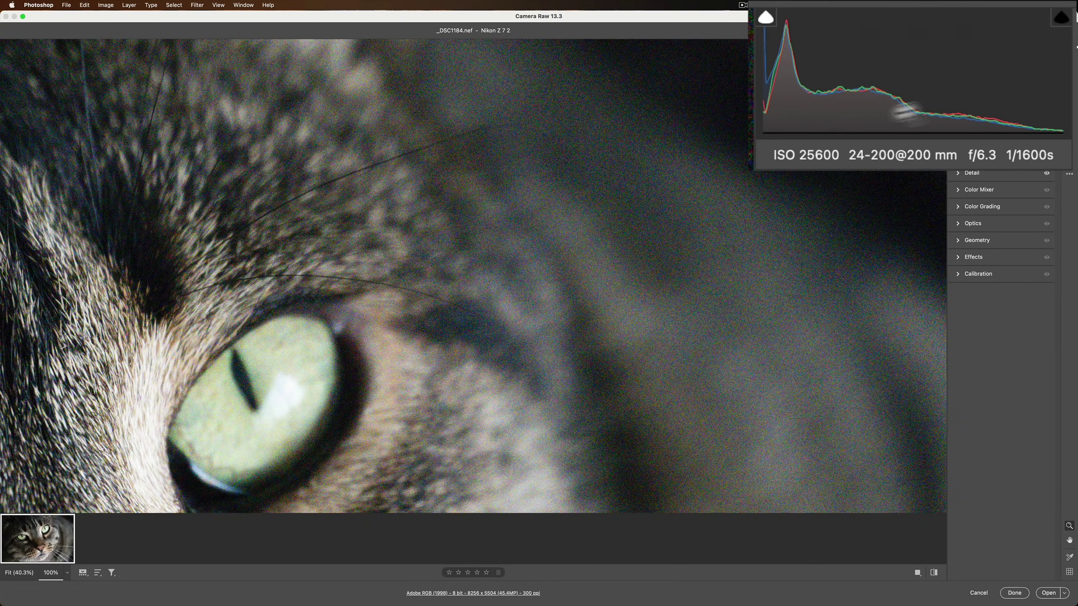
left_click(703, 150, "alt")
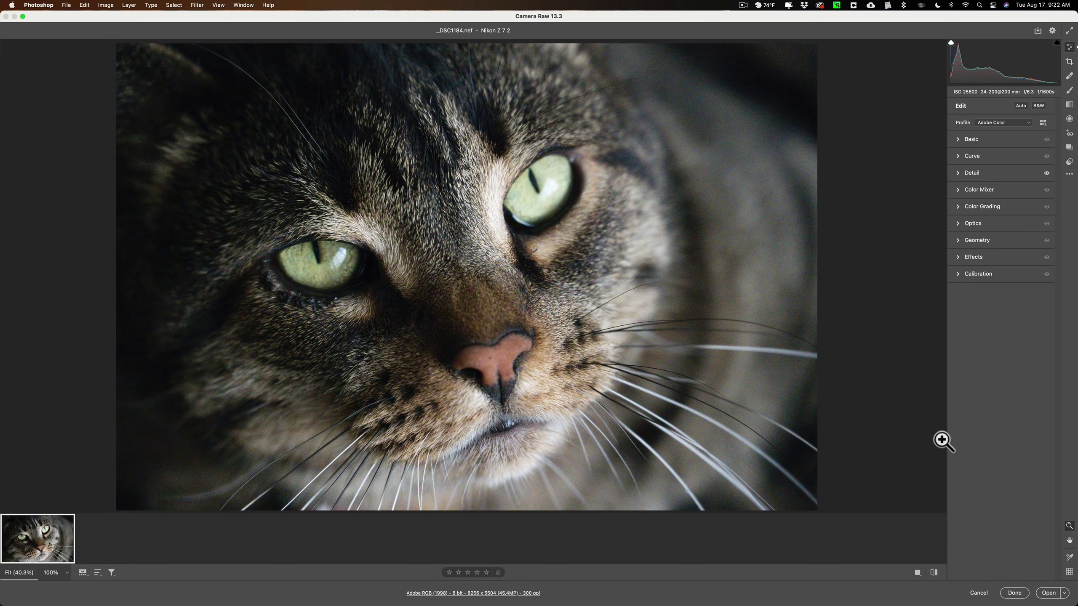
- Close Camera Raw with Done, saving the _DSC1184.xmp sidecar, and launch DxO PureRAW
left_click(970, 593)
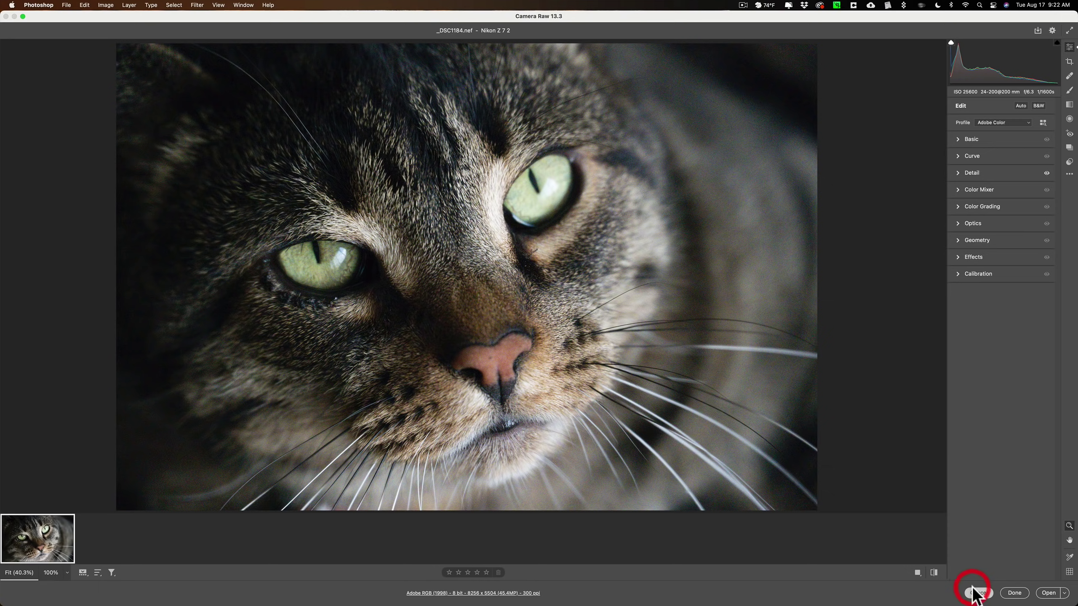
left_click(1014, 592)
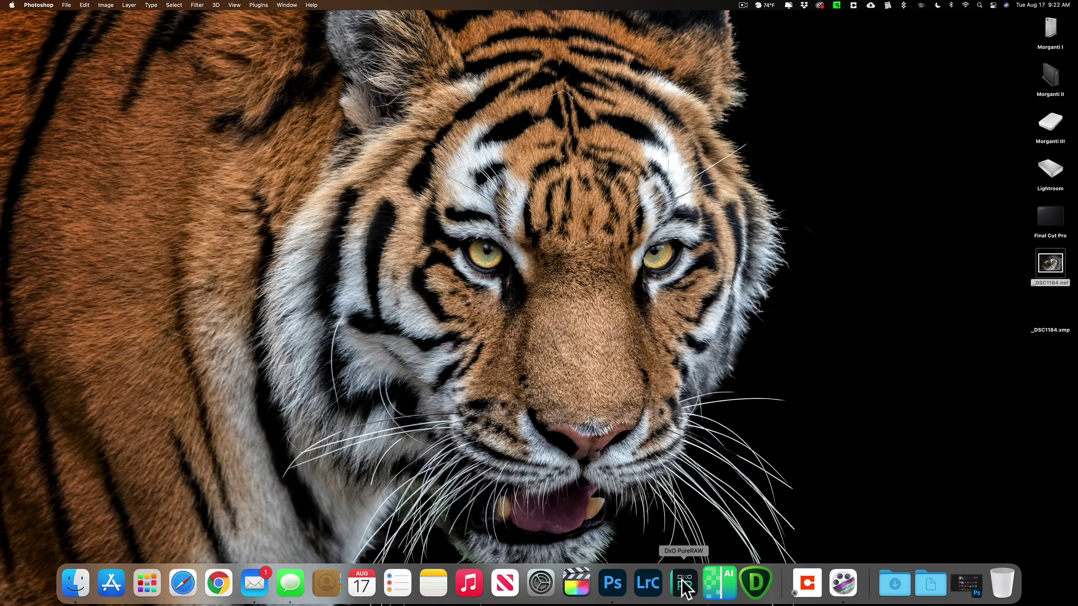
left_click(683, 584)
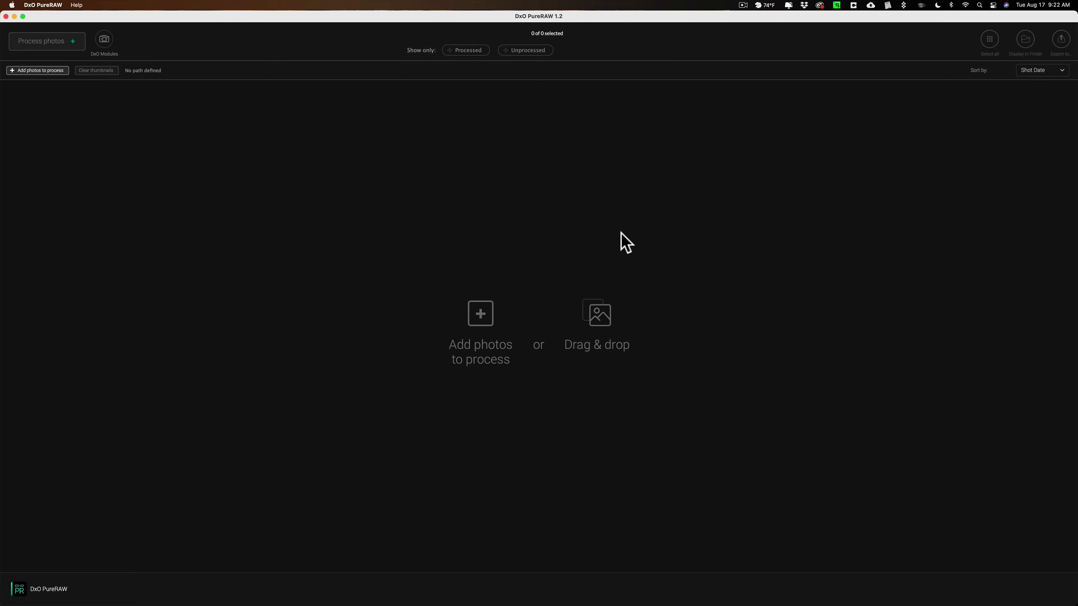
- Import _DSC1184.nef into PureRAW and set processing to DeepPRIME, DNG output, Desktop destination
left_click(477, 317)
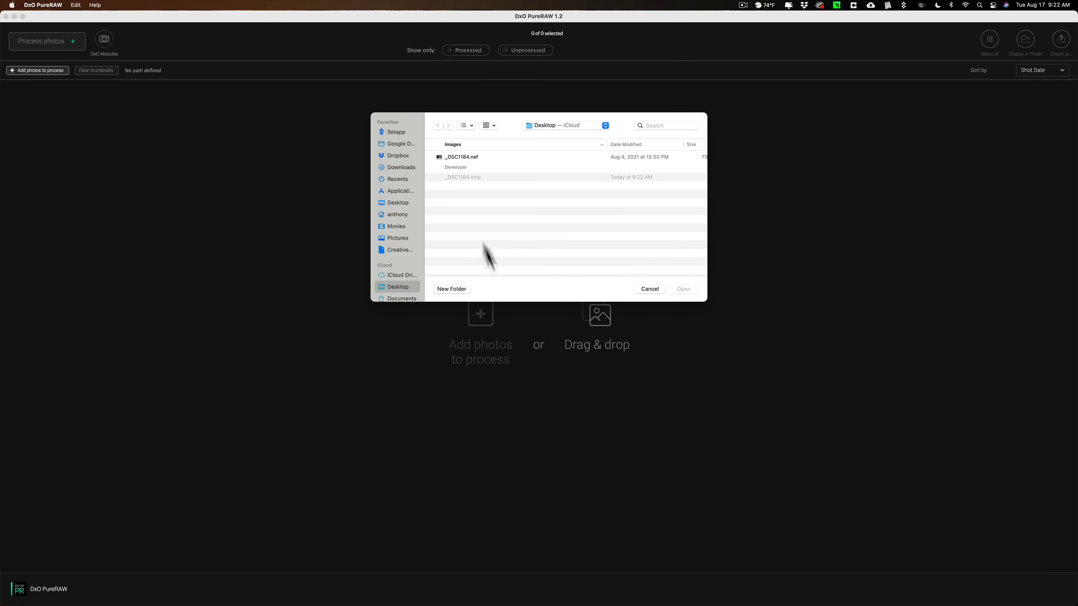
left_click(464, 157)
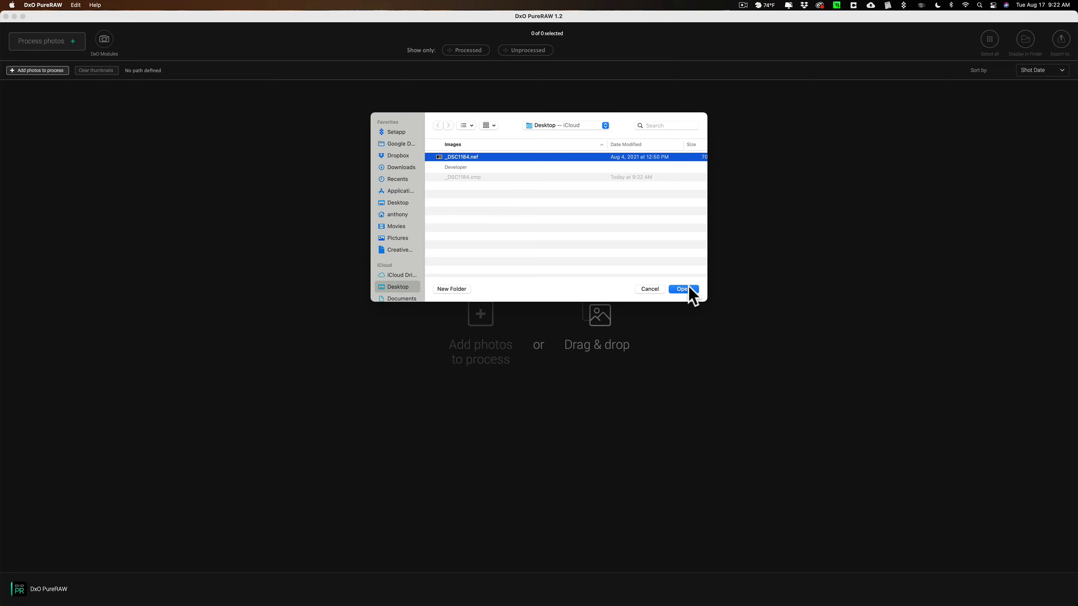
left_click(683, 289)
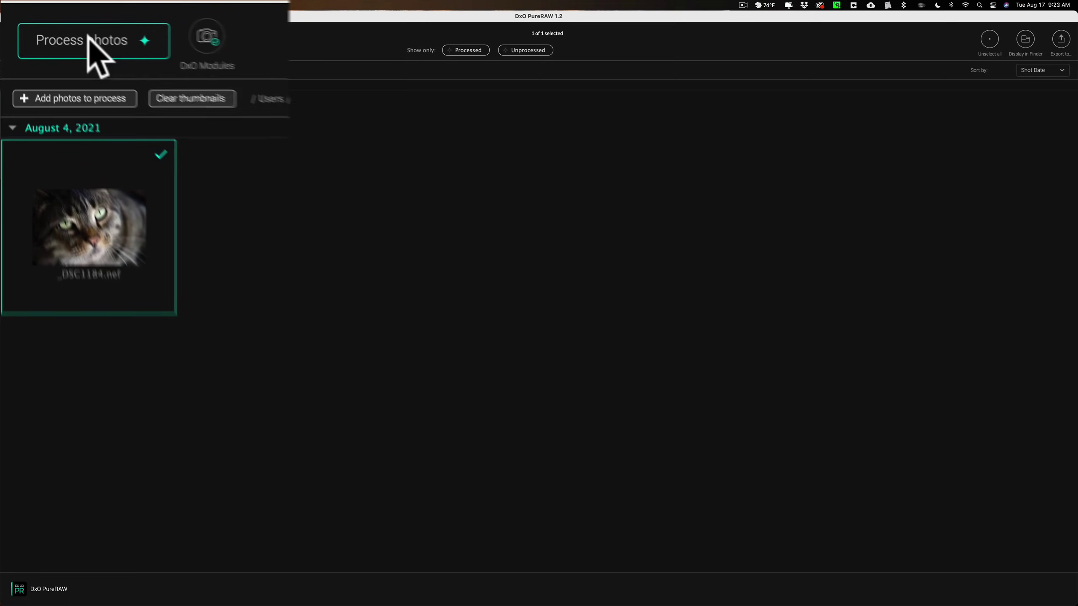
left_click(44, 40)
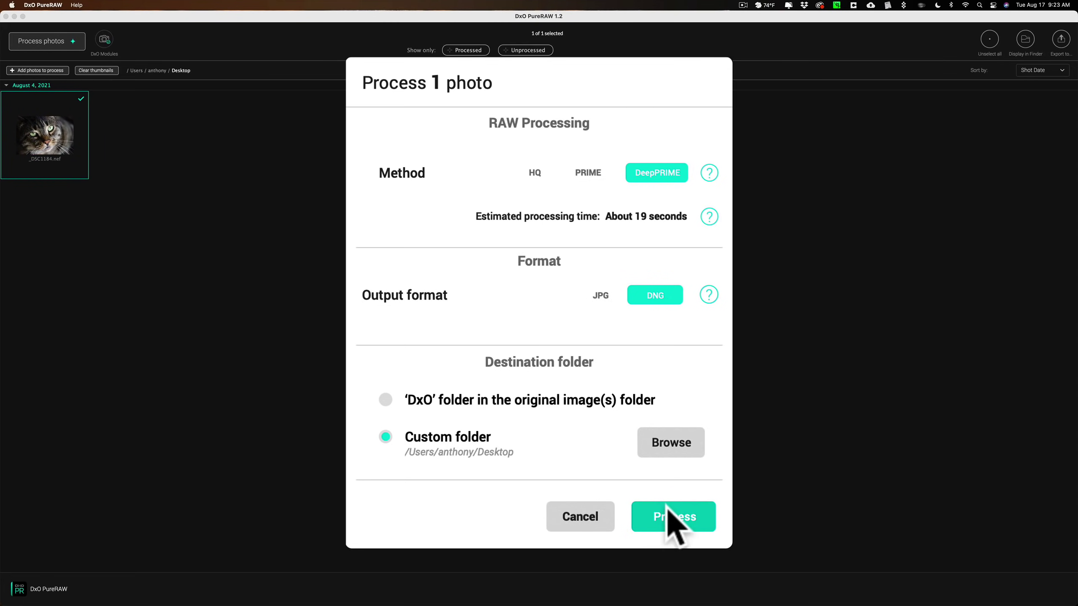
- Process the cat photo to a DeepPRIME DNG and view the original-versus-processed comparison
left_click(672, 515)
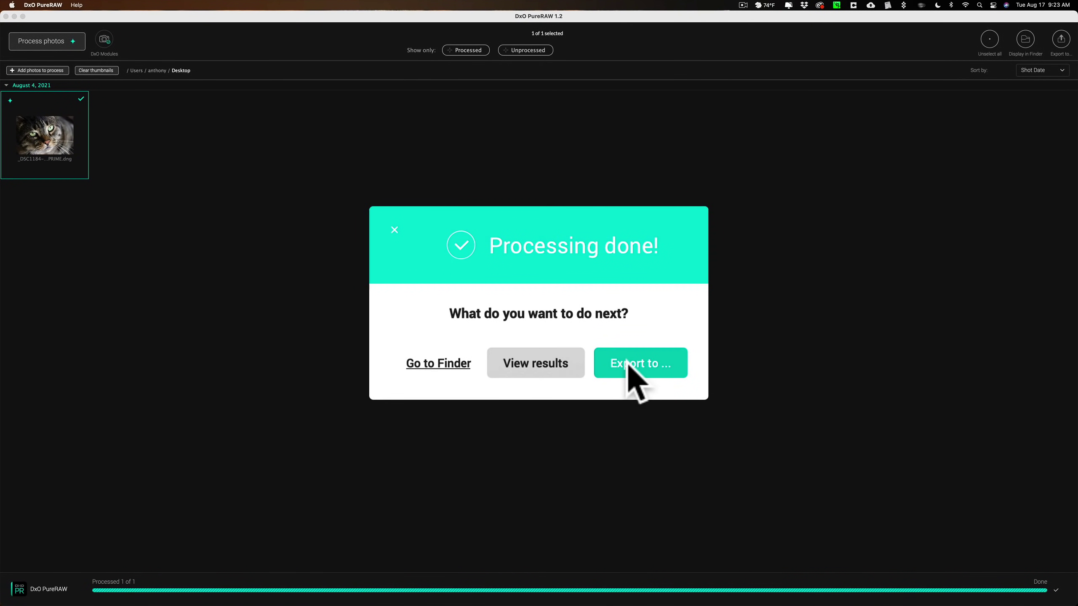
left_click(548, 363)
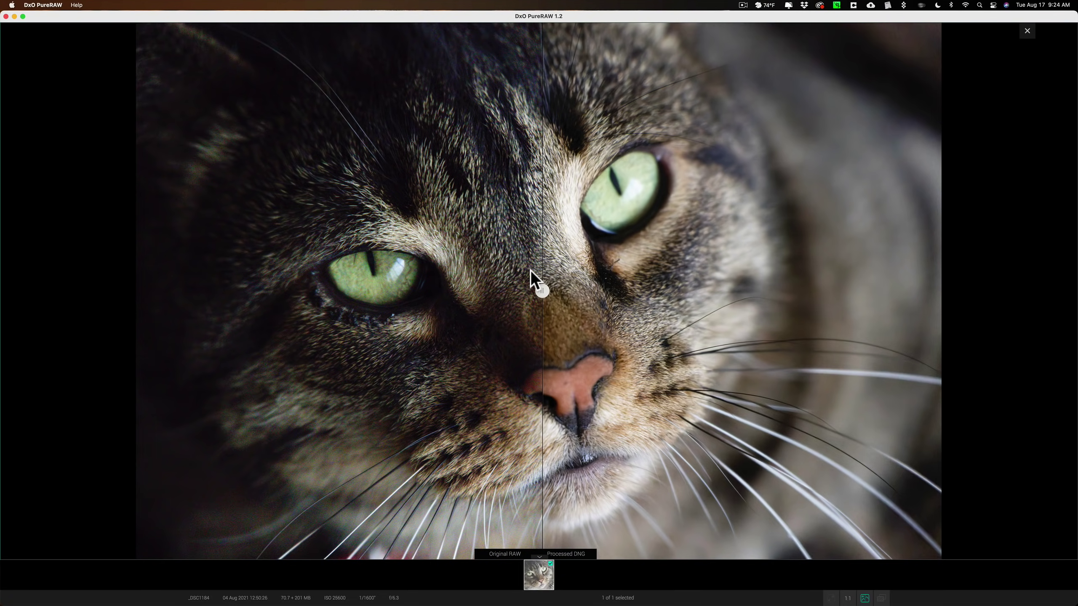
- Sweep the before/after split across the cat's face and eye to compare the DeepPRIME result
left_click_drag(542, 290, 603, 281)
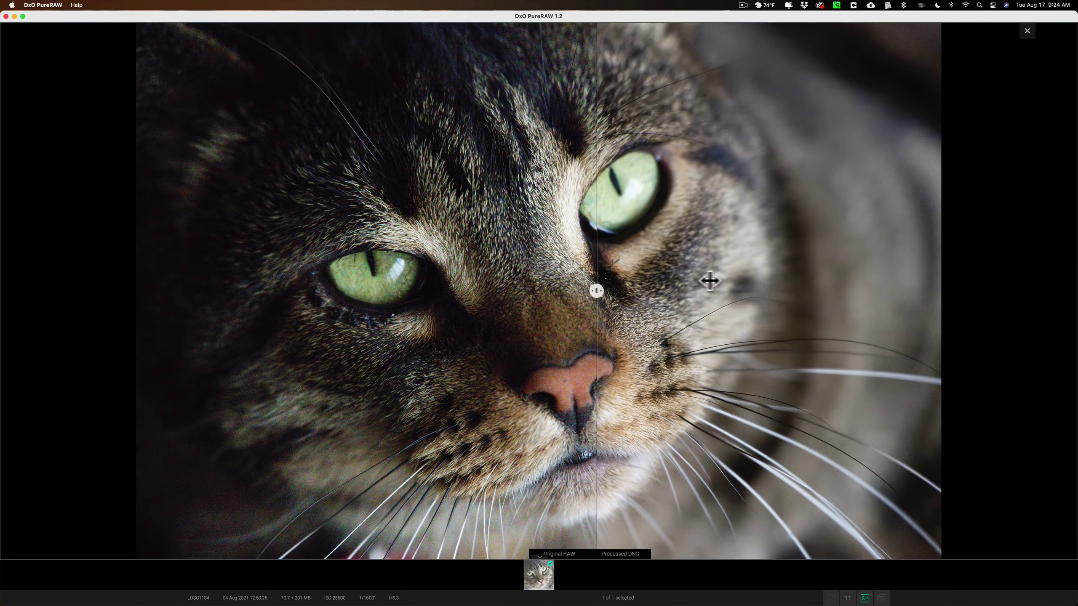
mouse_move(710, 281)
left_mouse_down()
mouse_move(560, 285)
mouse_move(964, 291)
left_mouse_up()
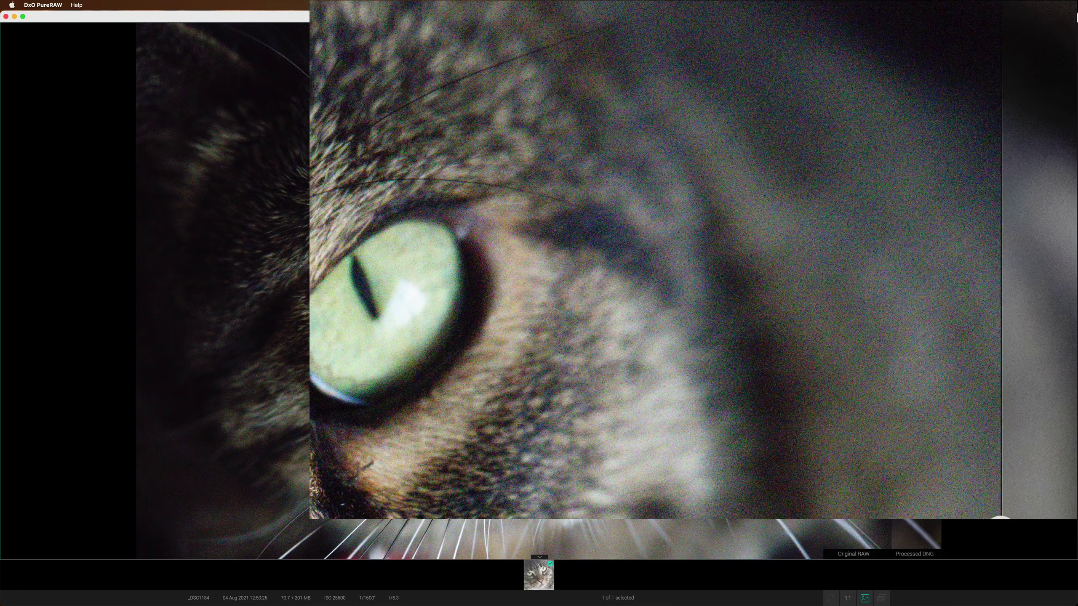
left_click_drag(733, 297, 137, 301)
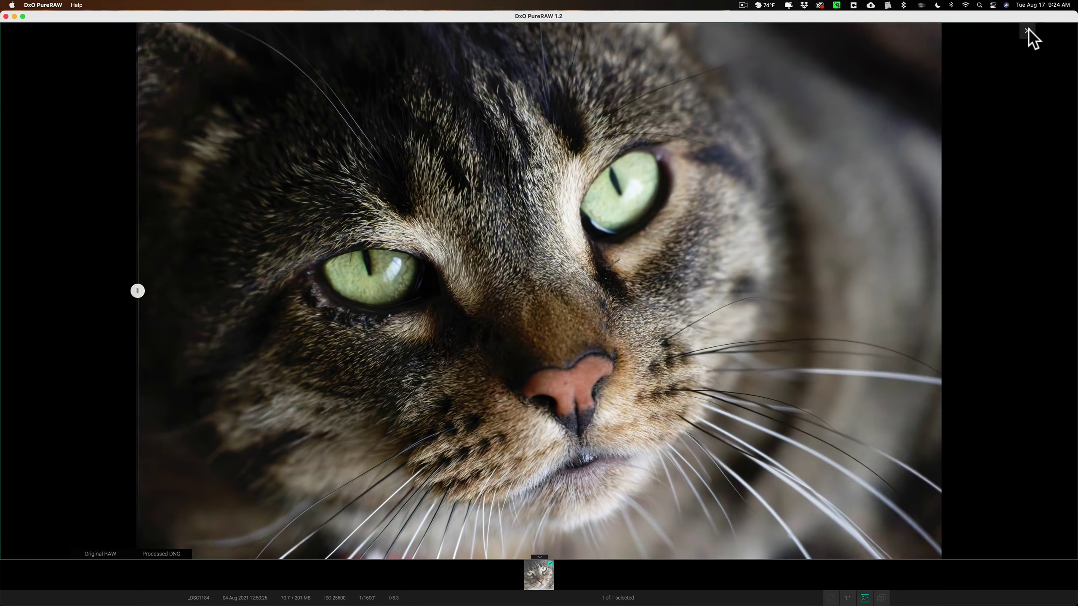
- Close the comparison viewer, dismiss the information message, and quit DxO PureRAW
left_click(1026, 31)
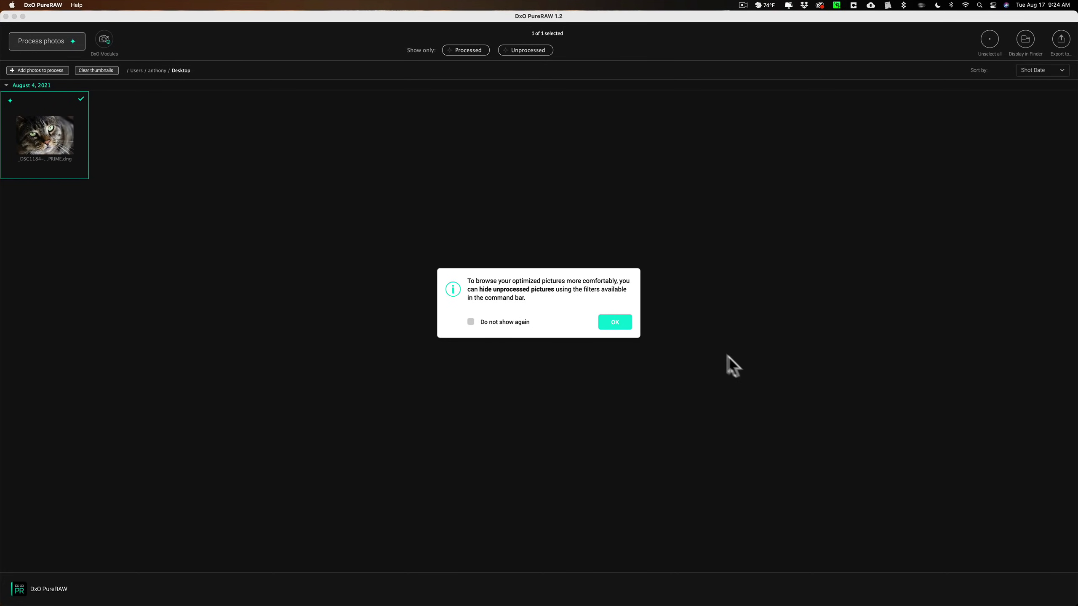
left_click(609, 321)
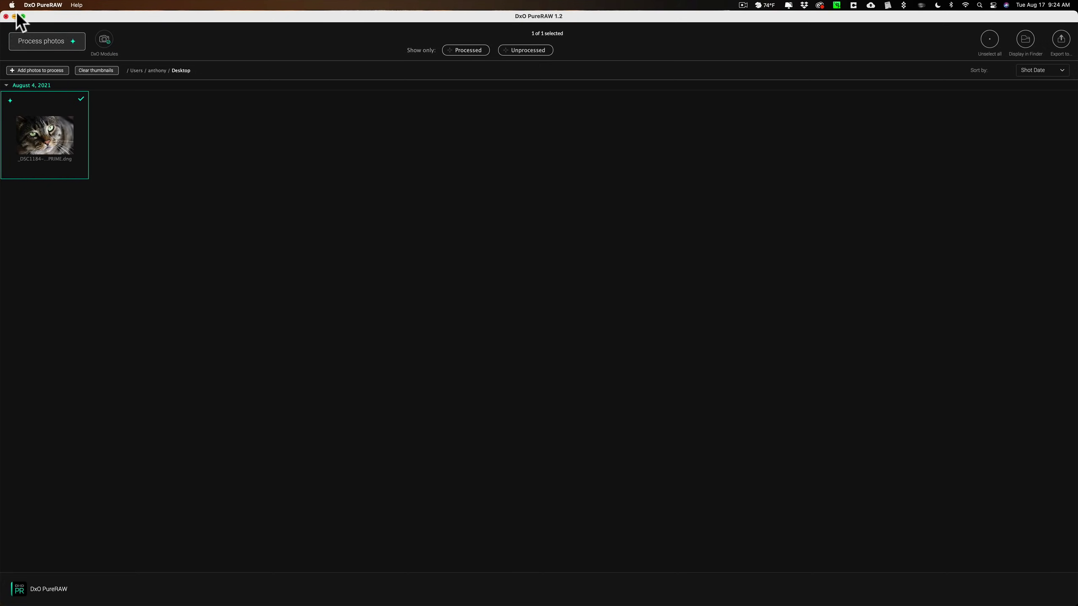
left_click(33, 6)
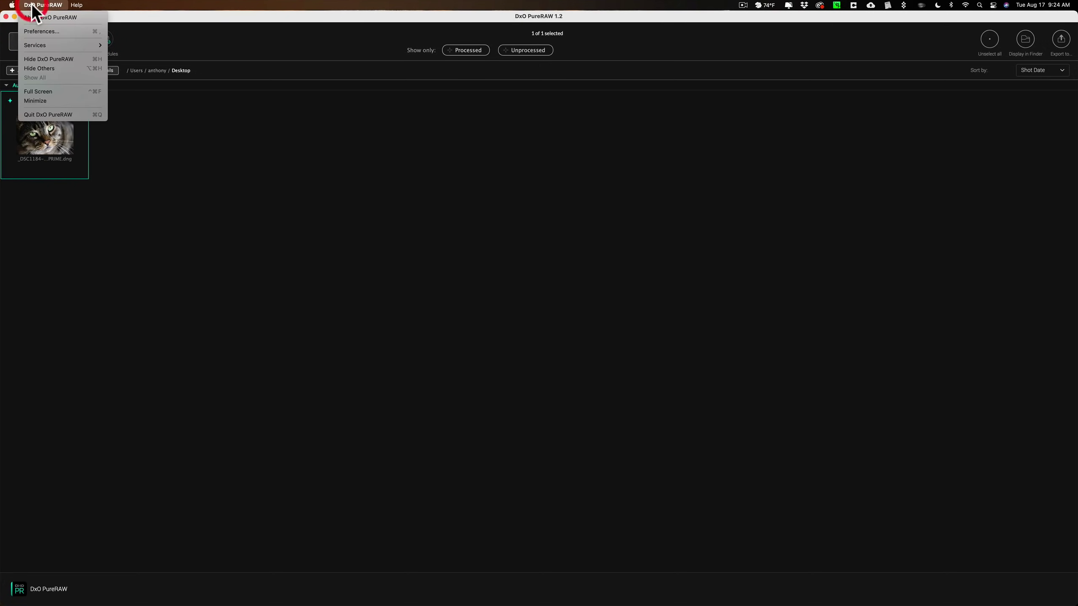
left_click(46, 114)
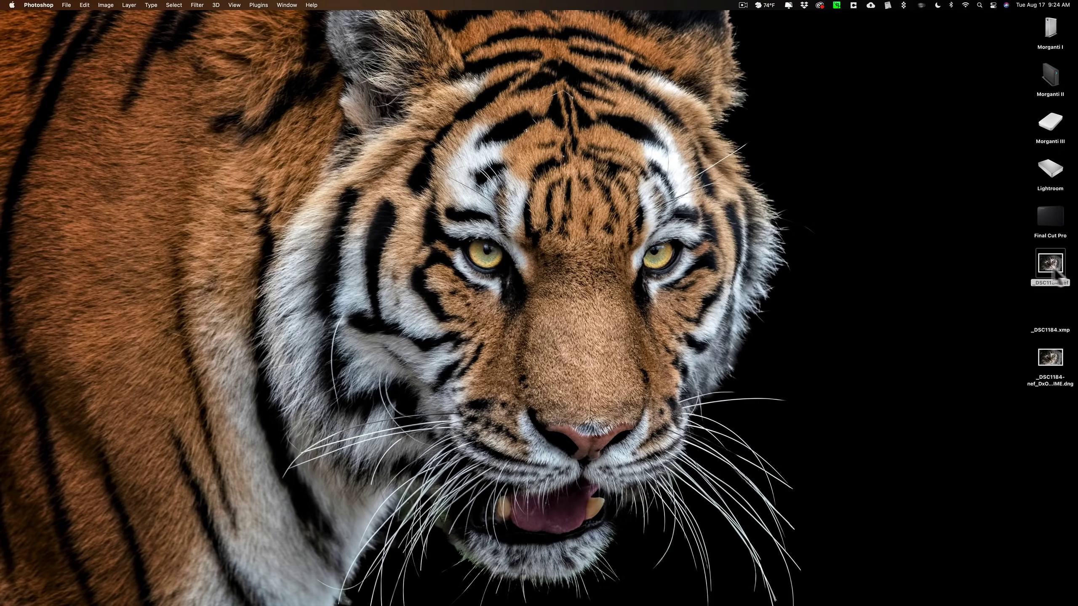
- Arrange _DSC1184.nef, _DSC1184.xmp and the DeepPRIME DNG together at the top of the desktop
left_click_drag(1055, 265, 848, 31)
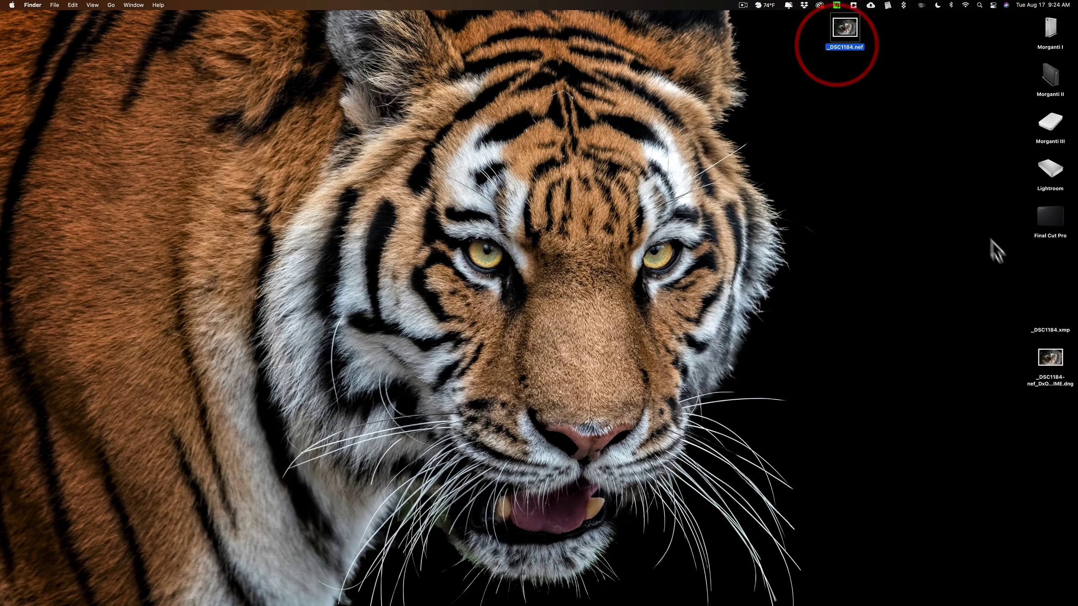
left_click_drag(1045, 330, 898, 42)
left_click(847, 30)
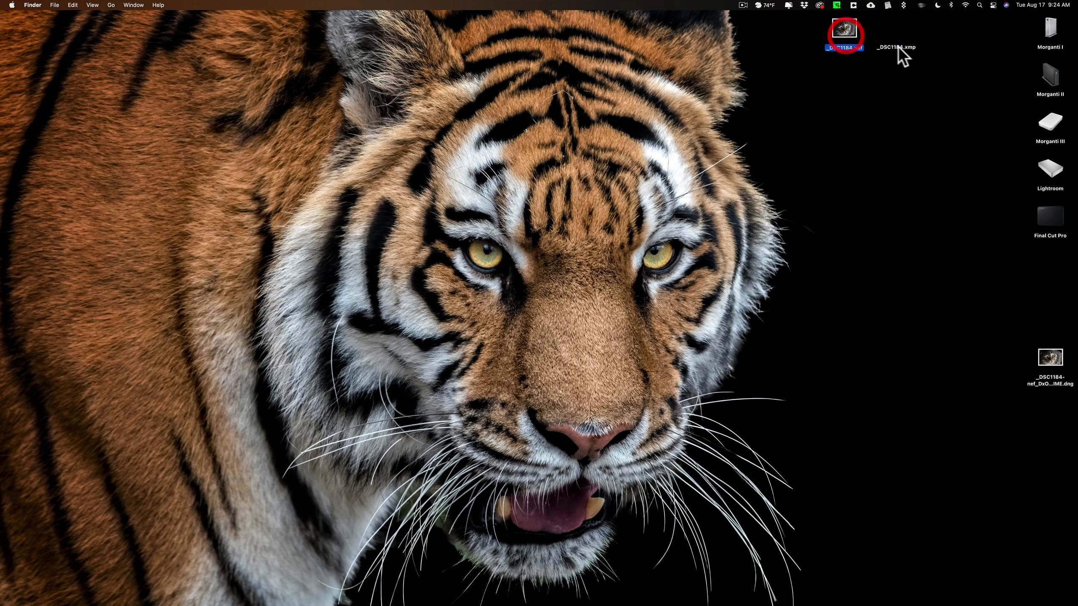
left_click(845, 34)
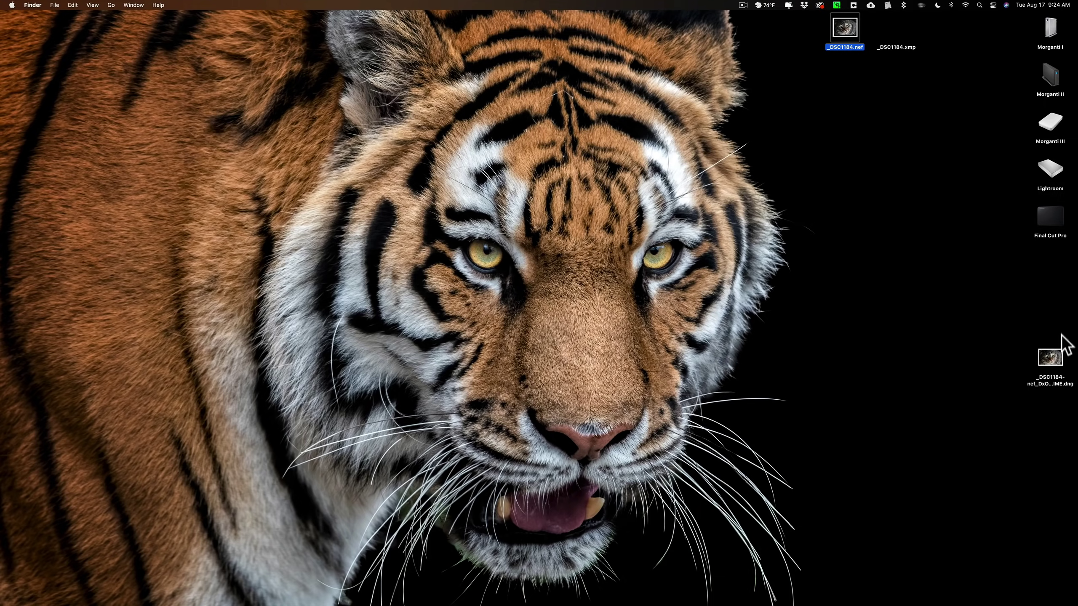
left_click_drag(1051, 361, 843, 76)
- Rename the DeepPRIME DNG to 'DxO PureRAW.dng'
left_click(845, 94)
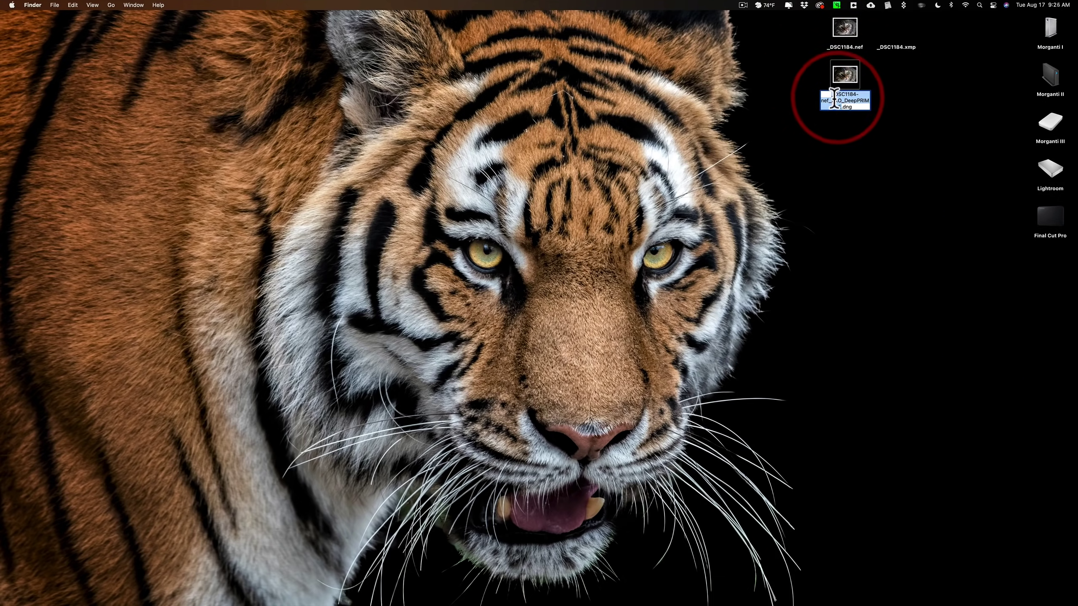
key("shift")
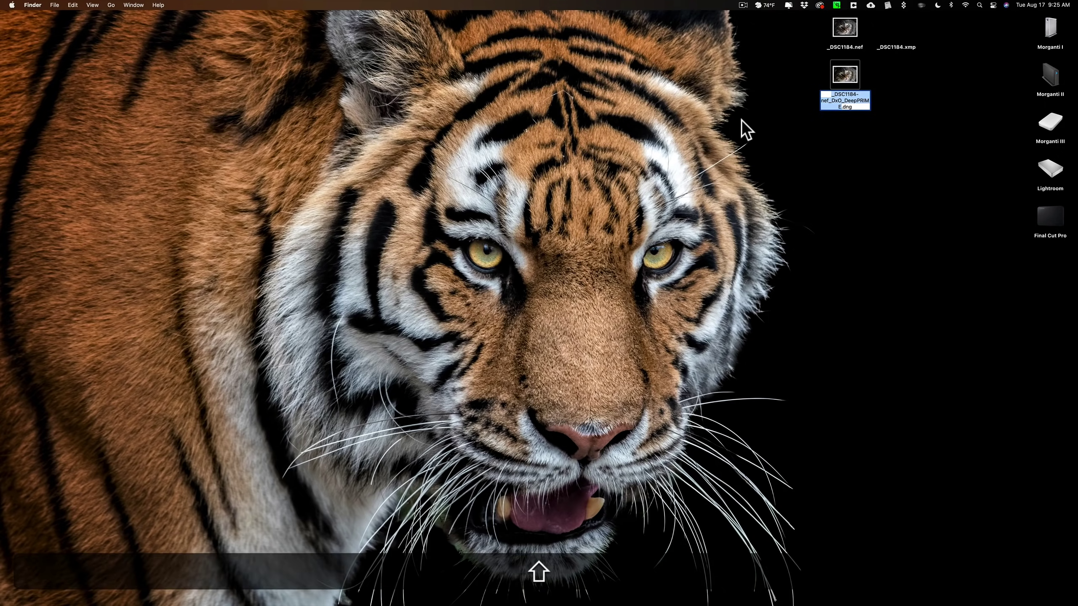
type("DxO")
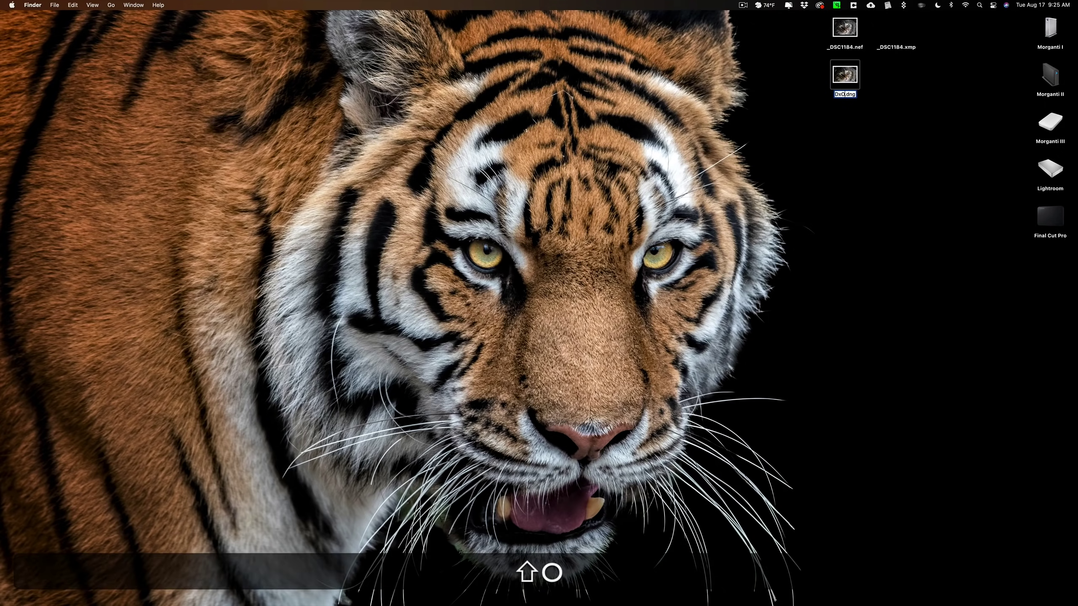
type(" P")
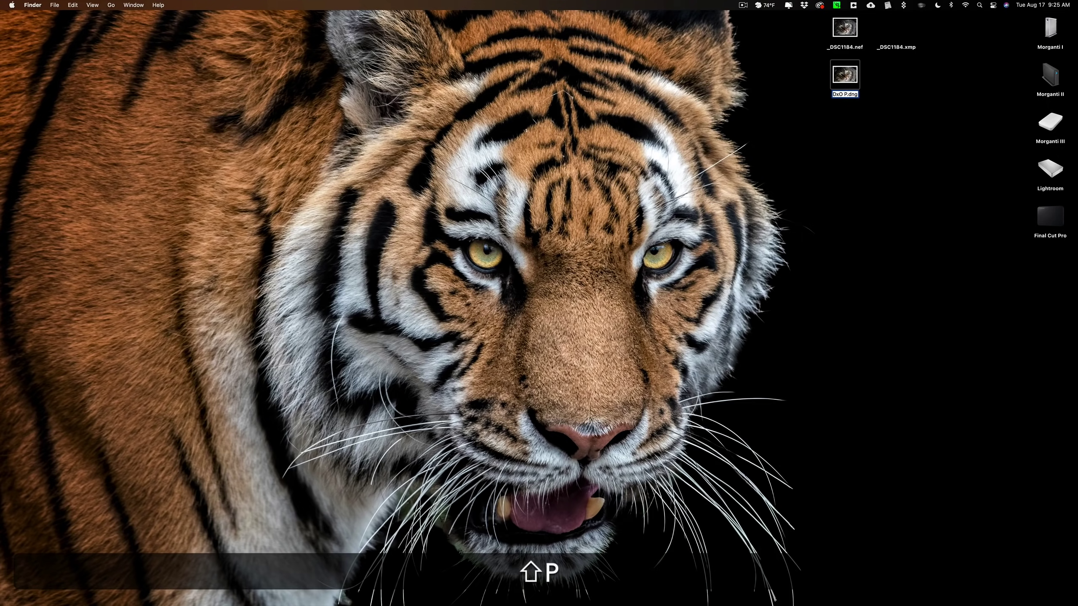
type("ureRAW")
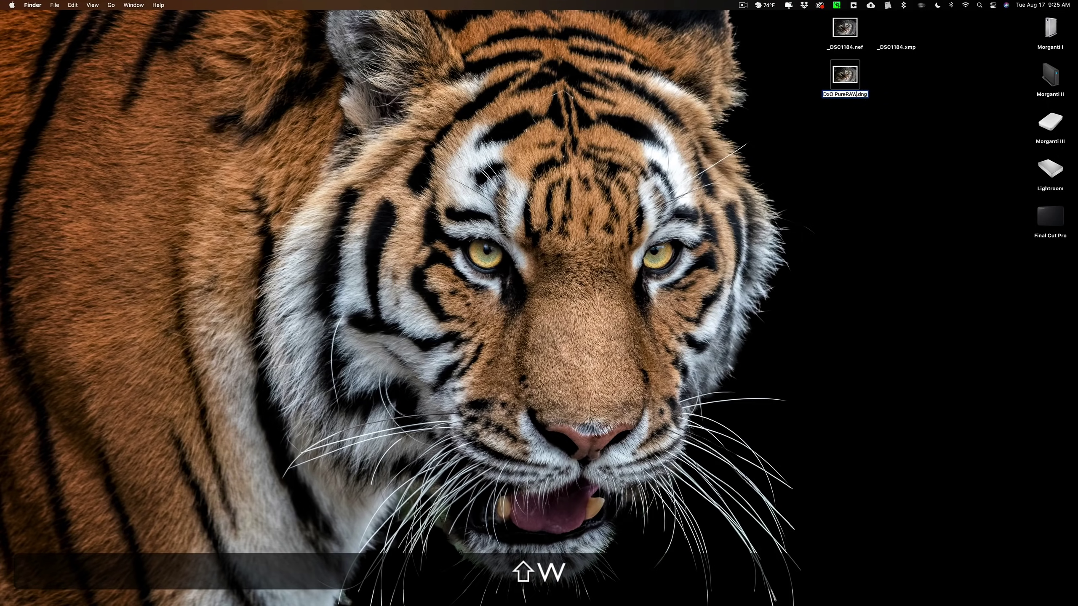
key("Return")
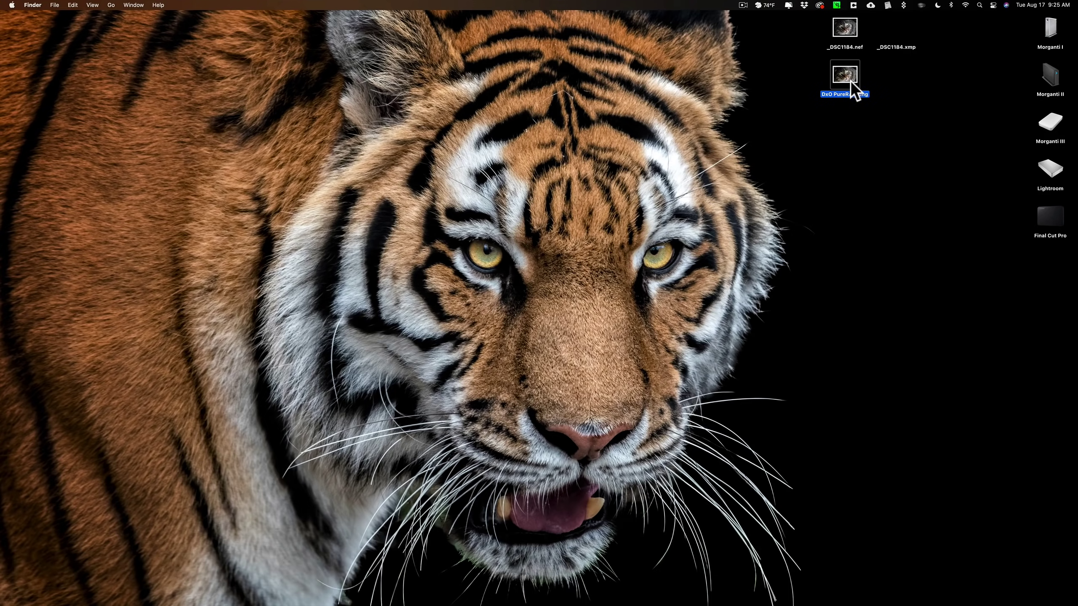
mouse_move(645, 600)
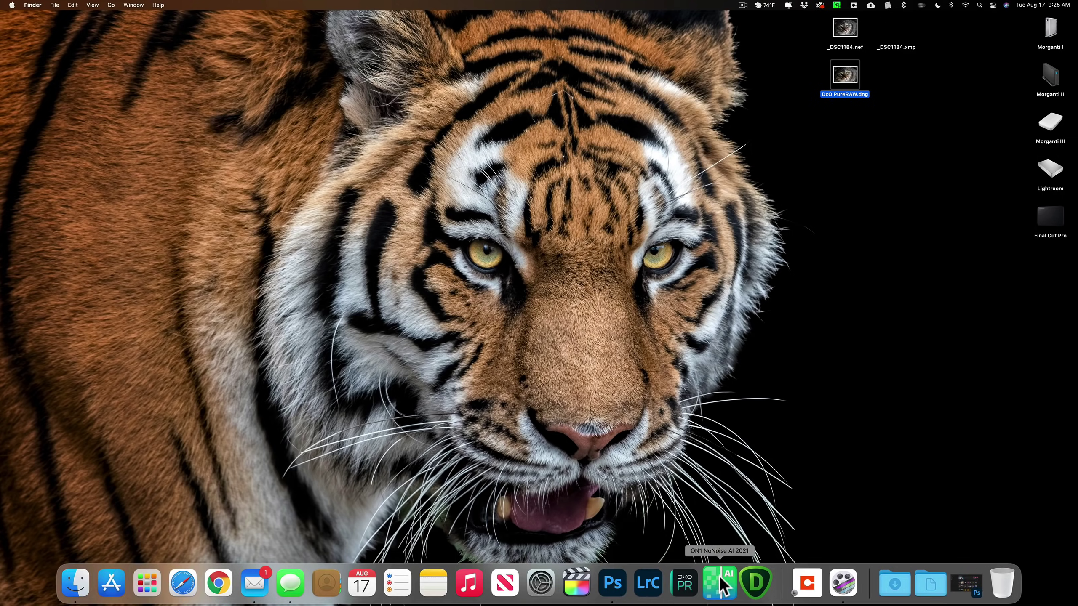
- Launch ON1 NoNoise AI 2021 and open _DSC1184.nef
left_click(721, 580)
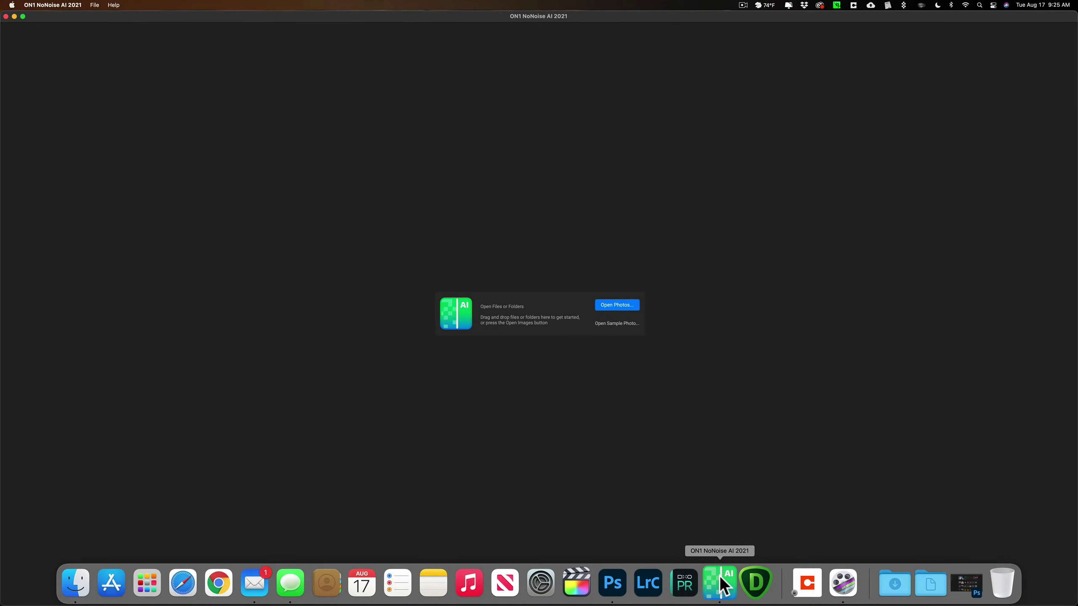
left_click(621, 305)
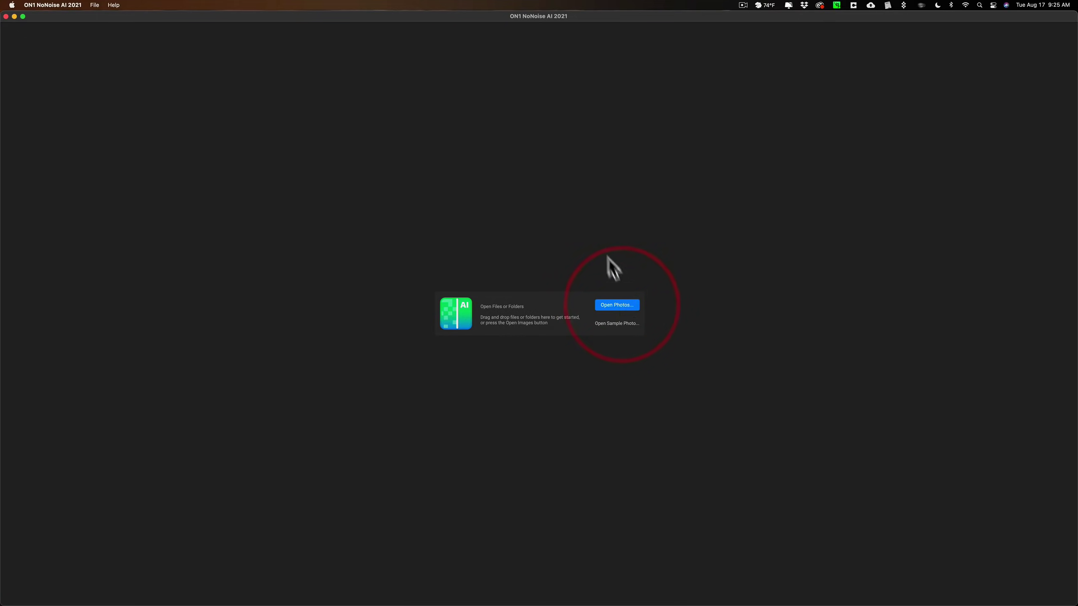
left_click(472, 156)
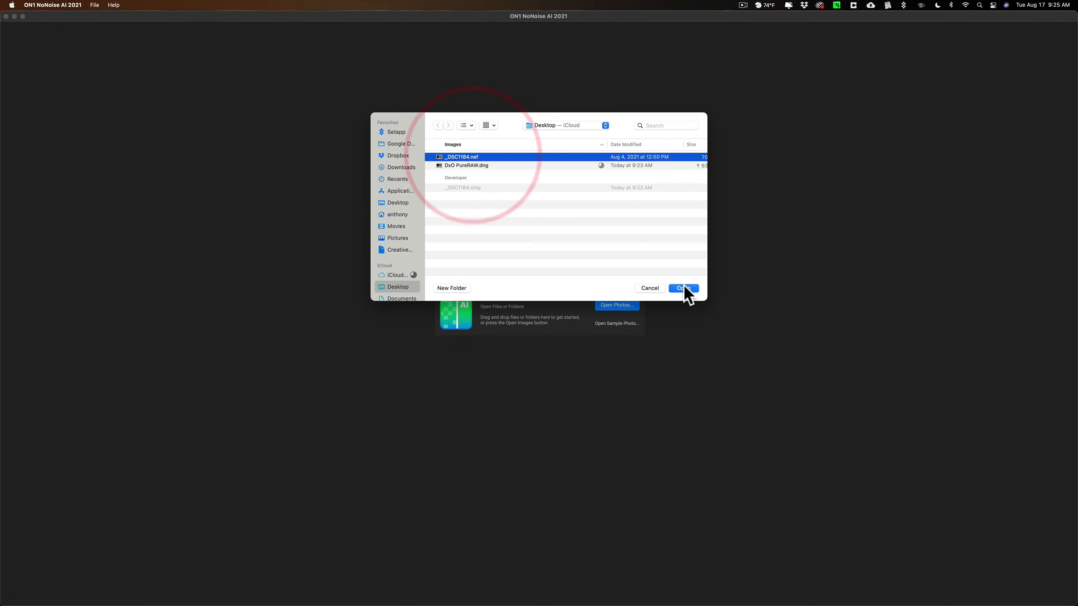
left_click(684, 288)
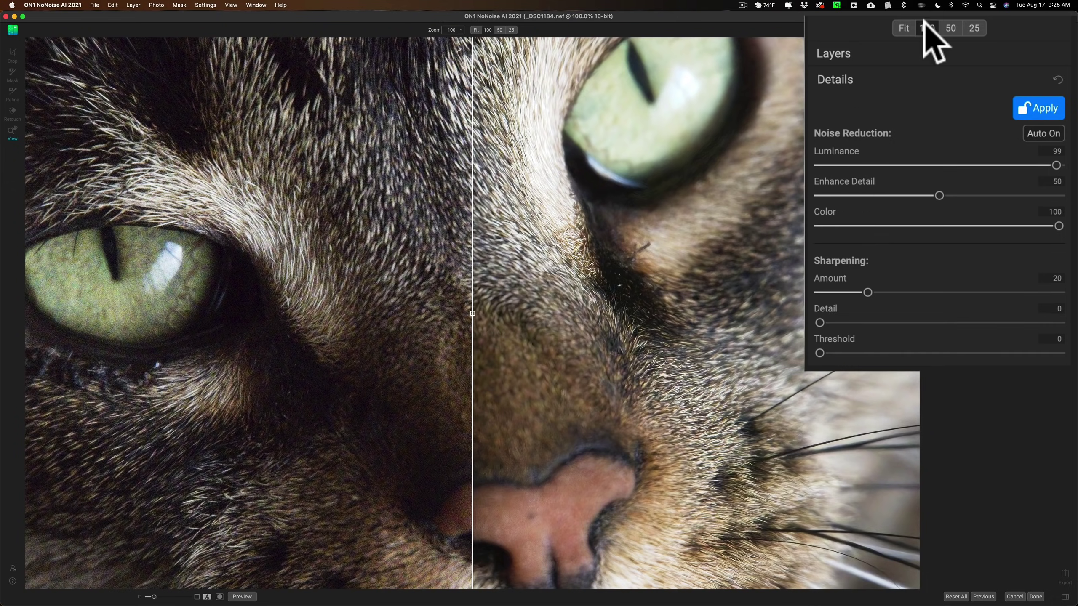
- Compare at 50% zoom, then apply Luminance 99, Enhance Detail 50, Color 100, sharpening 20
left_click(951, 27)
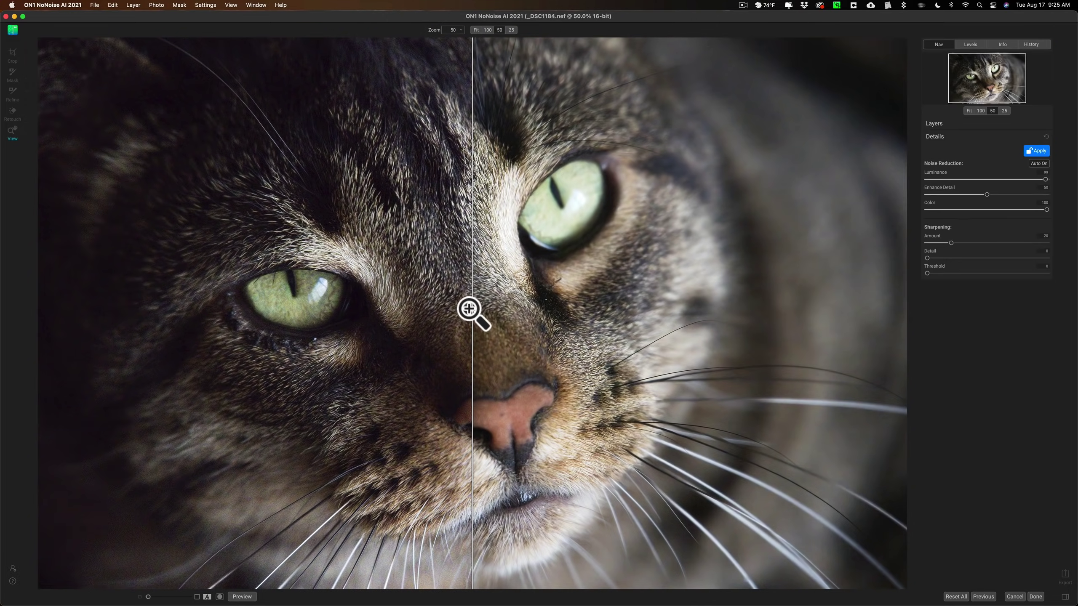
left_click_drag(488, 323, 908, 332)
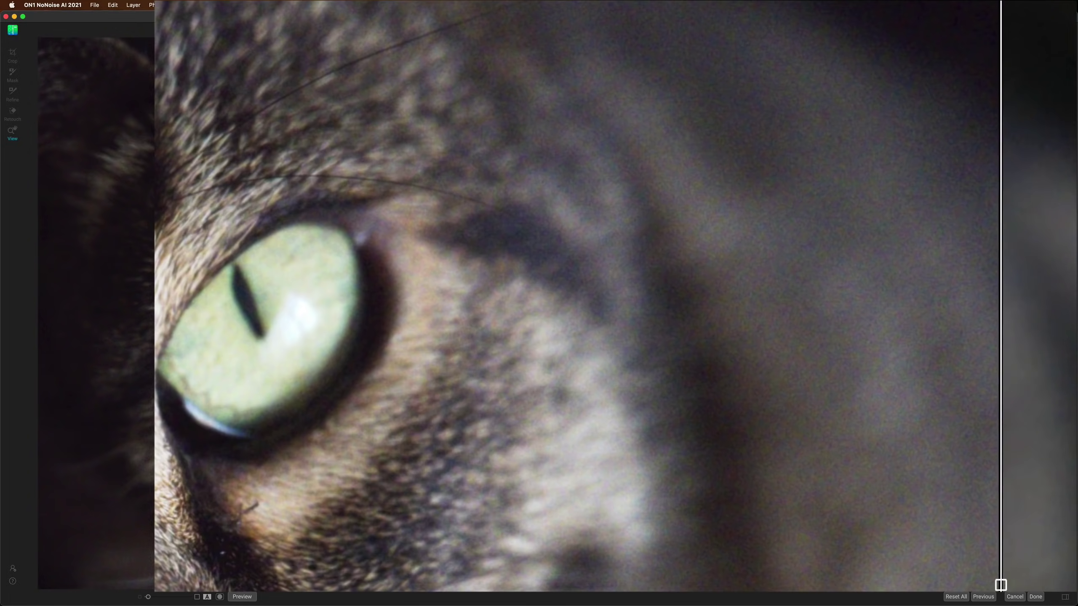
left_click_drag(902, 582, 157, 569)
left_click_drag(146, 289, 92, 277)
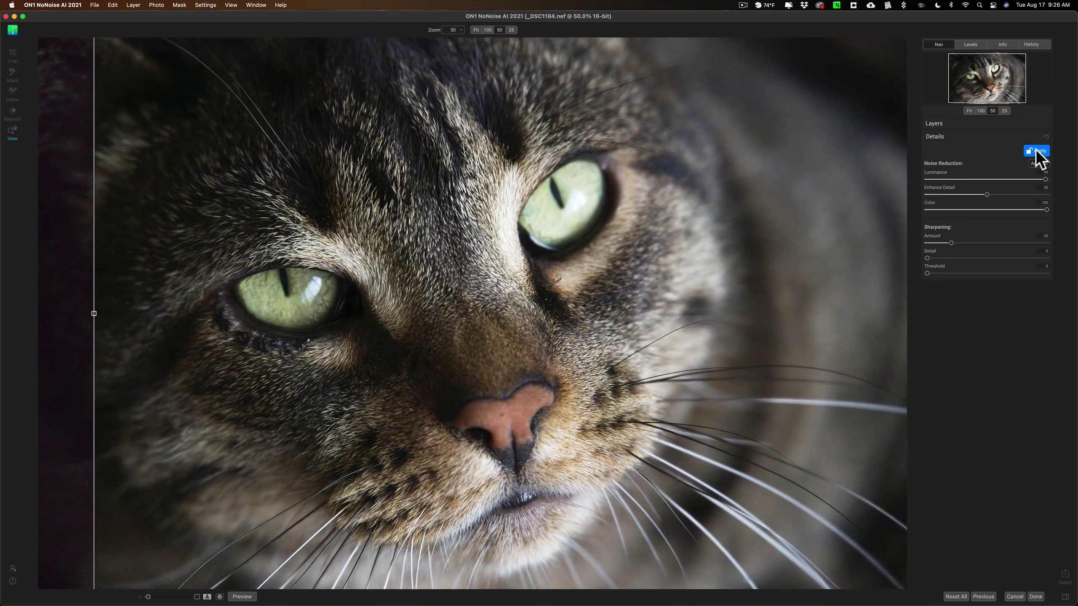
left_click(1035, 149)
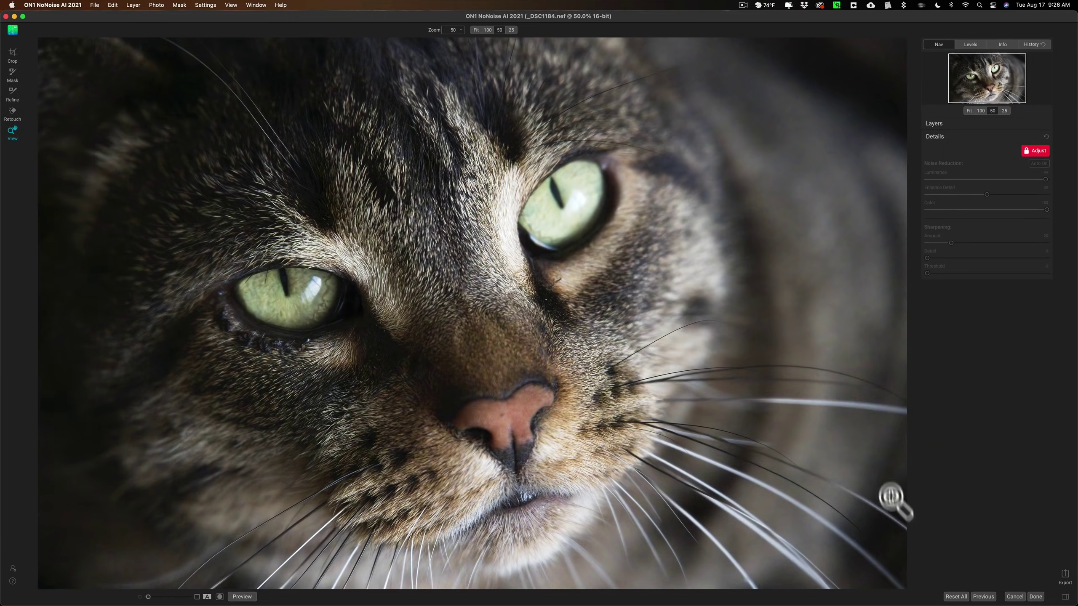
- Save the denoised photo as 'On1 NoNoise.dng' in DNG format on the Desktop
left_click(1036, 596)
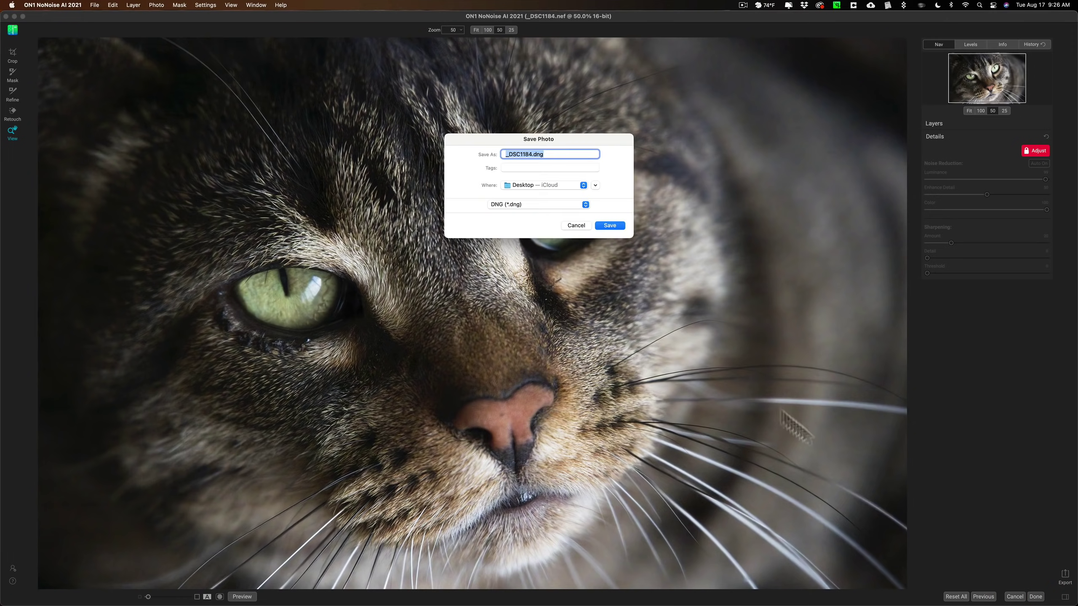
left_click(526, 122)
left_click_drag(525, 123, 390, 115)
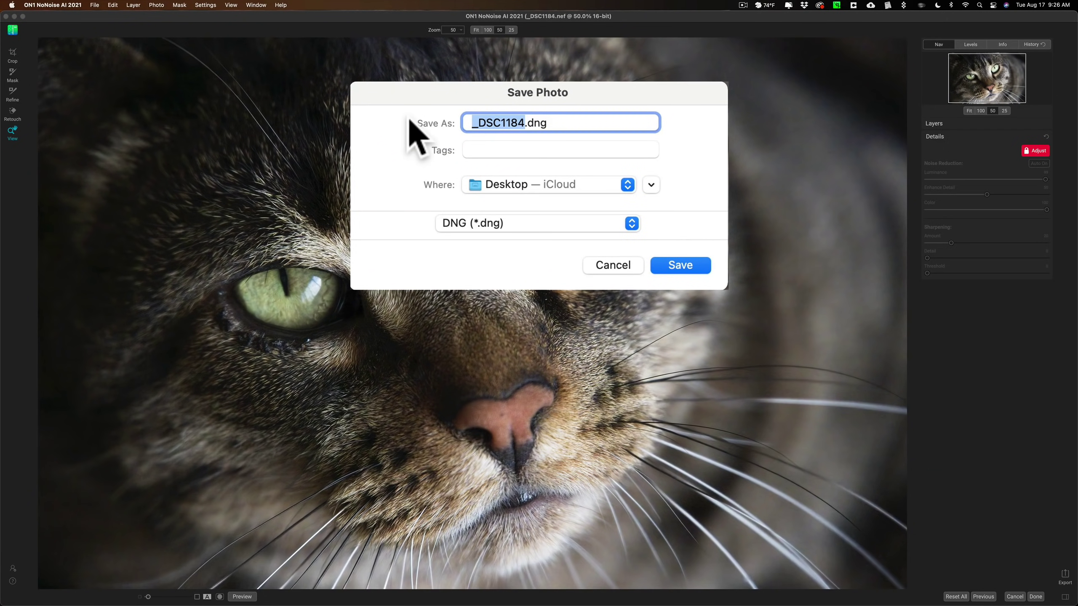
type("On")
type("1 N")
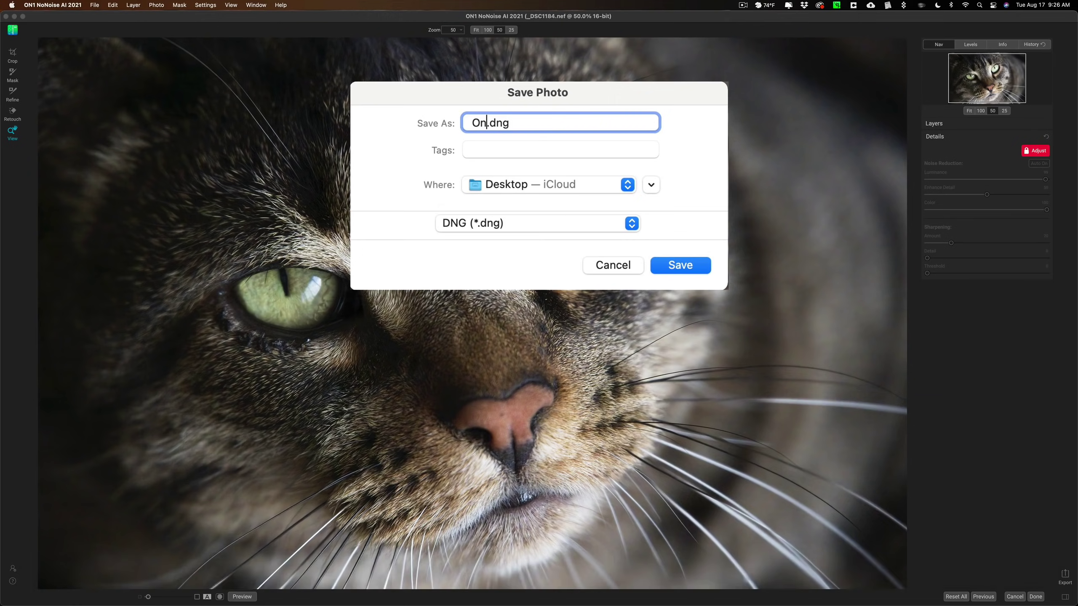
type("oNoise")
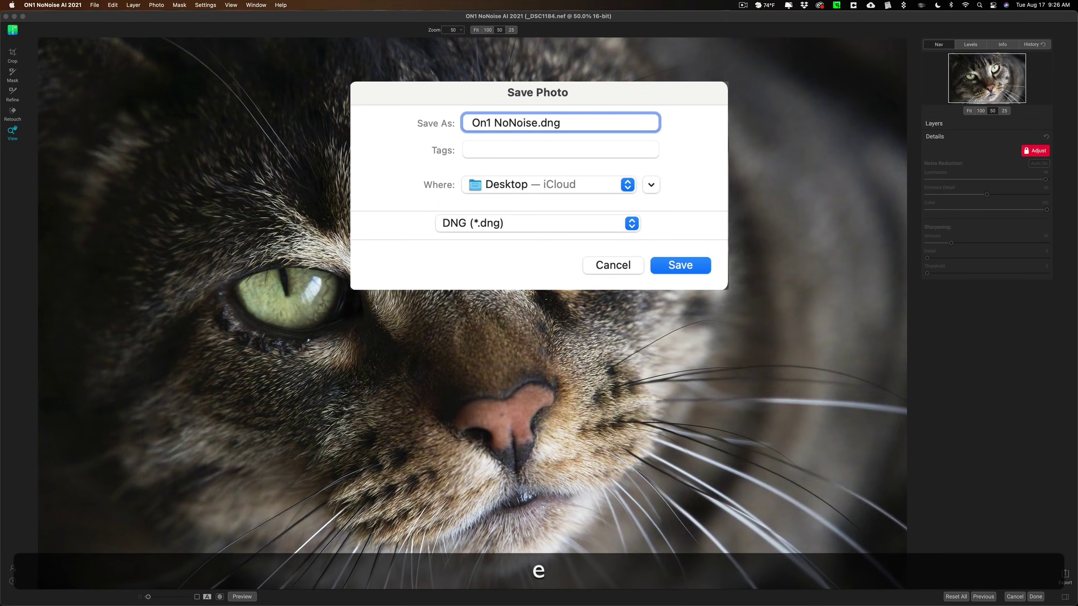
left_click(686, 266)
left_click(611, 226)
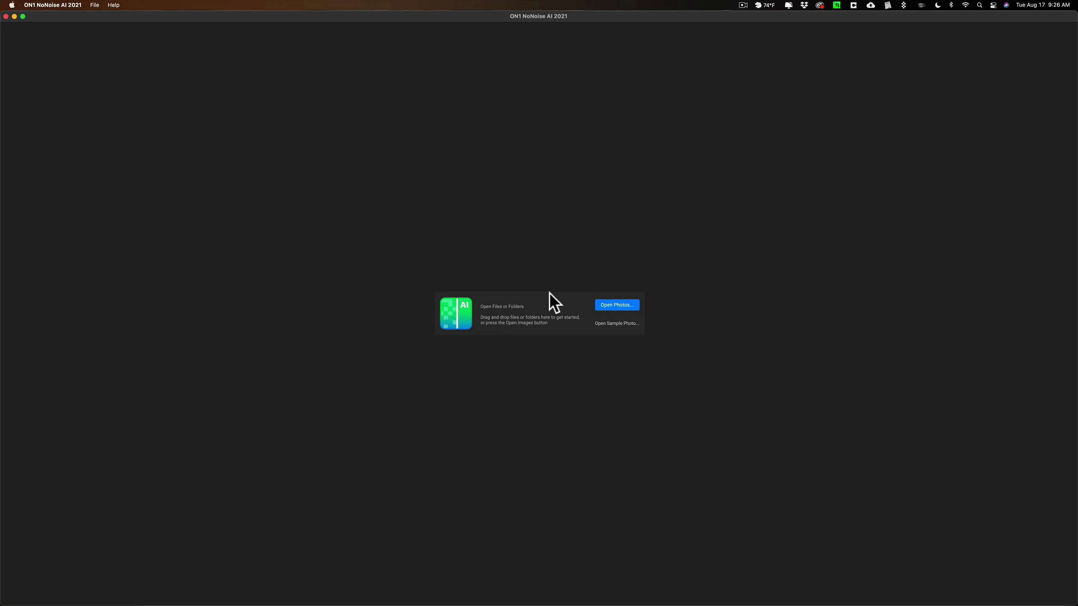
- Quit ON1, line up On1 NoNoise.dng and _DSC1184.on1 under DxO PureRAW.dng, and launch Topaz DeNoise AI
left_click(32, 4)
left_click(37, 90)
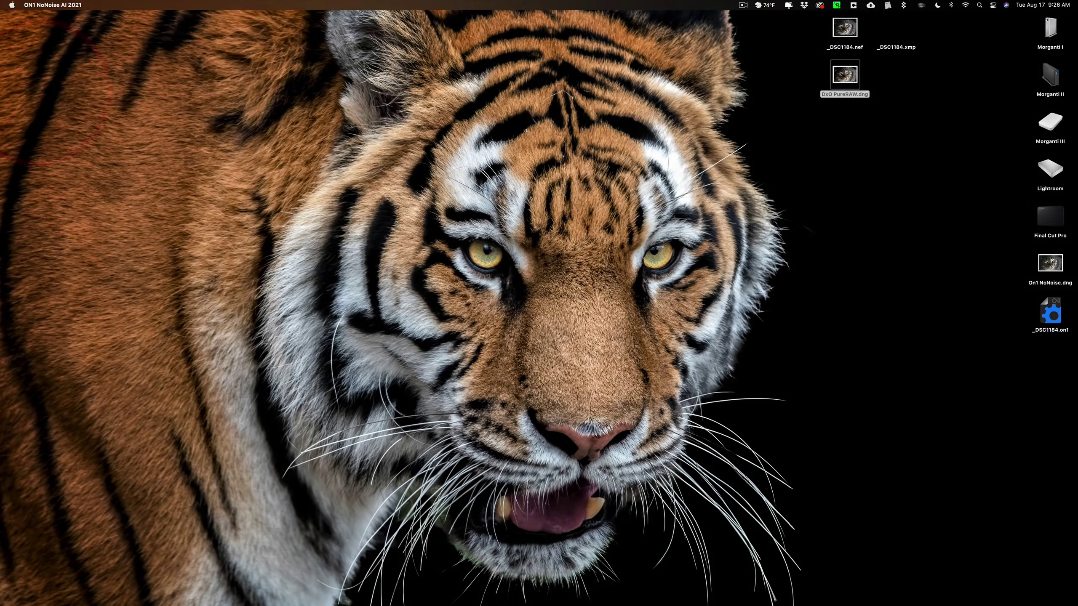
left_click_drag(1051, 267, 845, 123)
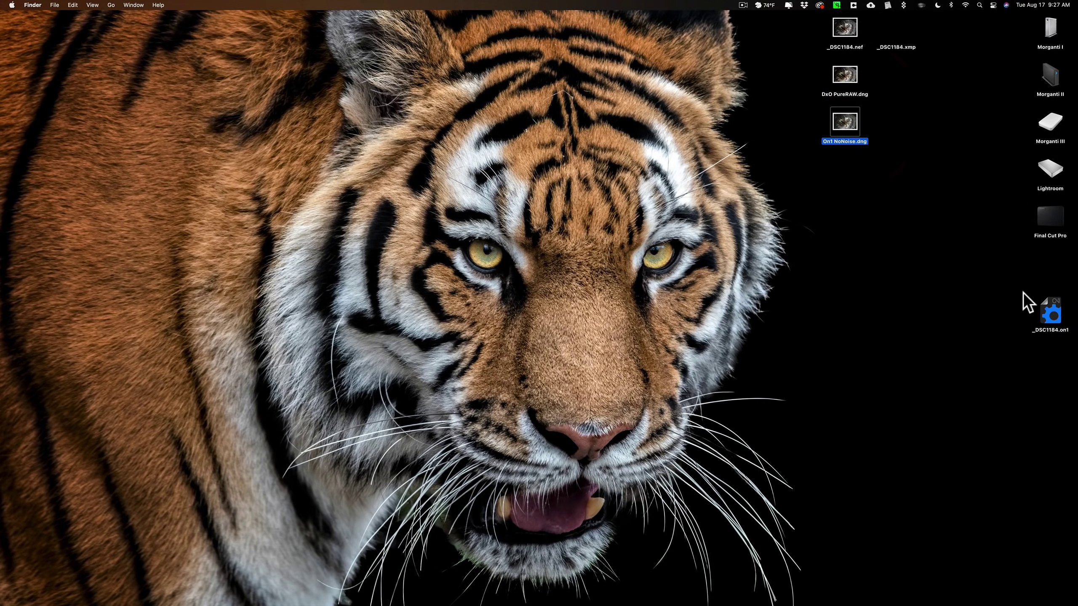
left_click_drag(1048, 312, 900, 124)
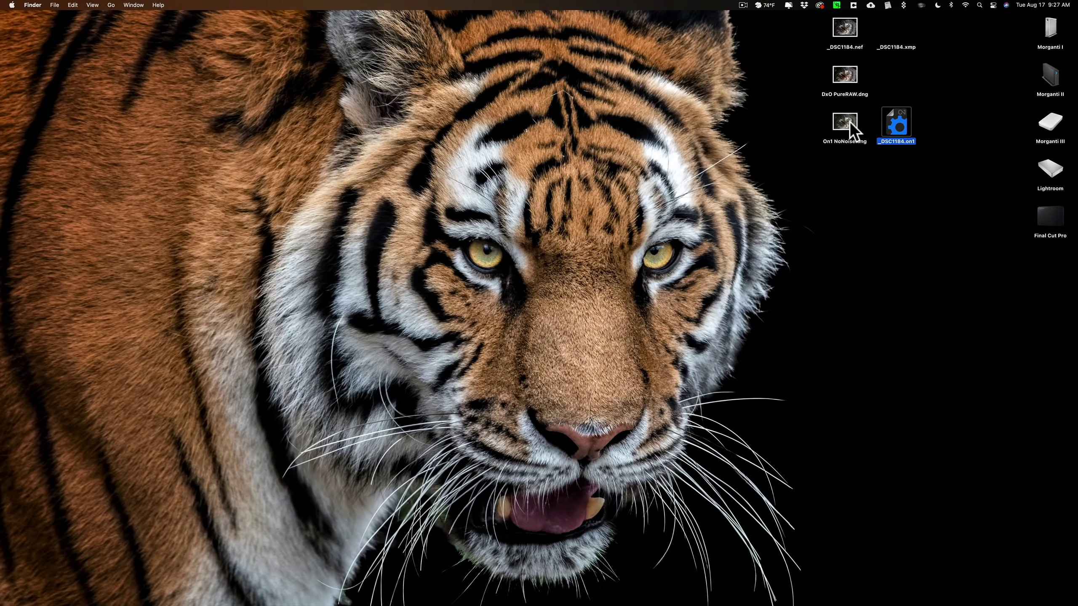
mouse_move(679, 595)
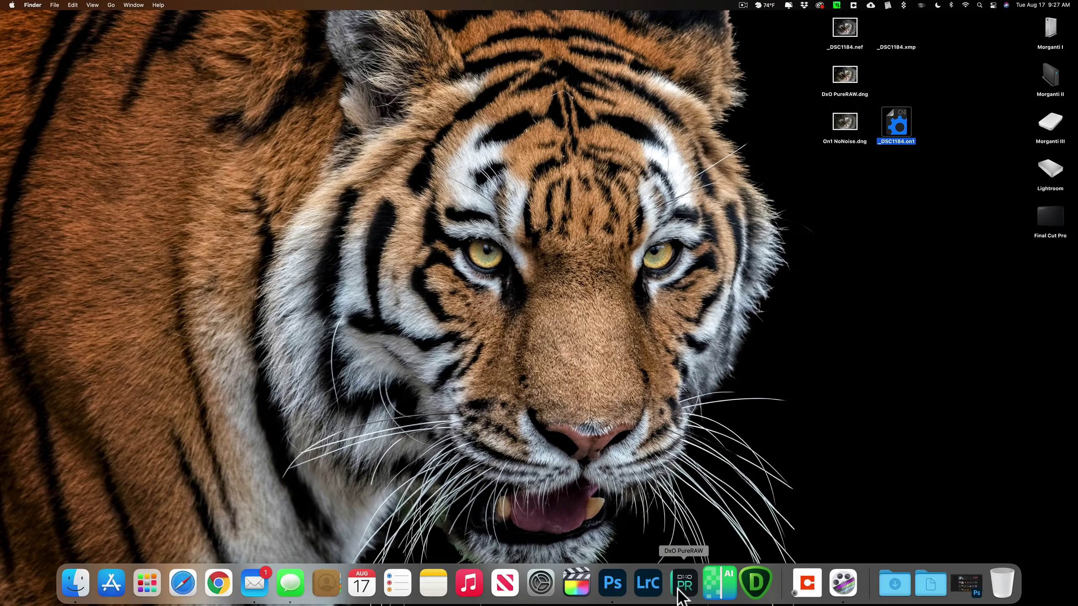
left_click(756, 585)
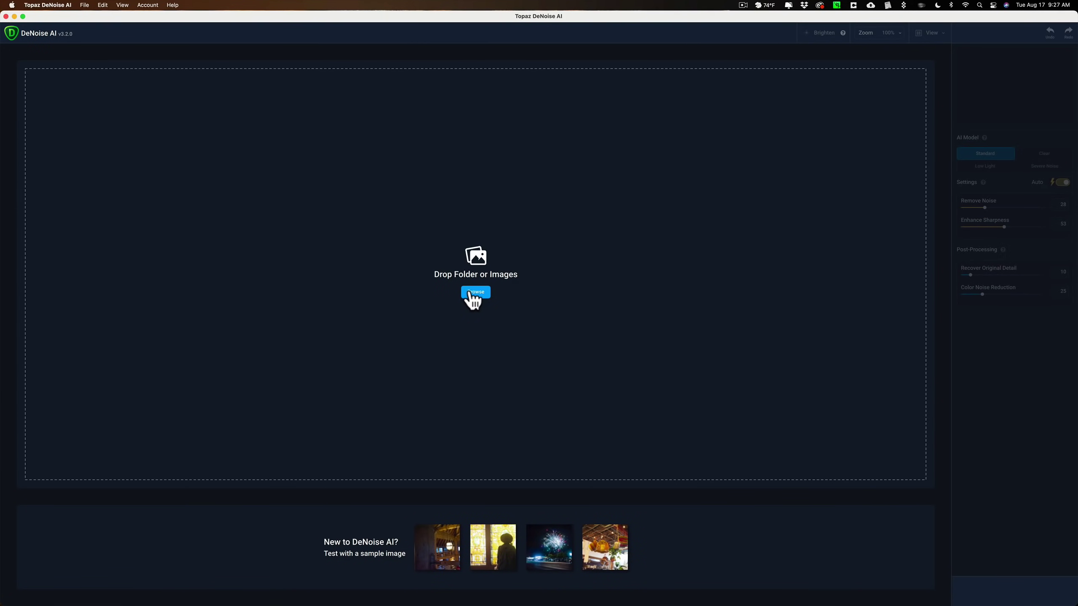
- Load _DSC1184.nef into Topaz DeNoise AI and pan all previews to the cat's eye
left_click(471, 293)
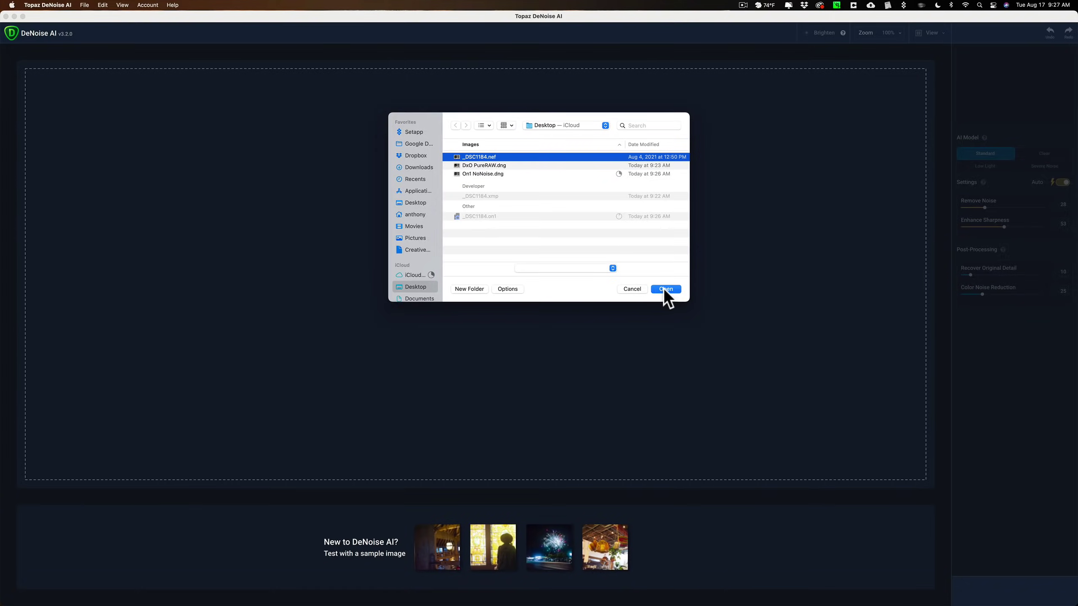
left_click(664, 289)
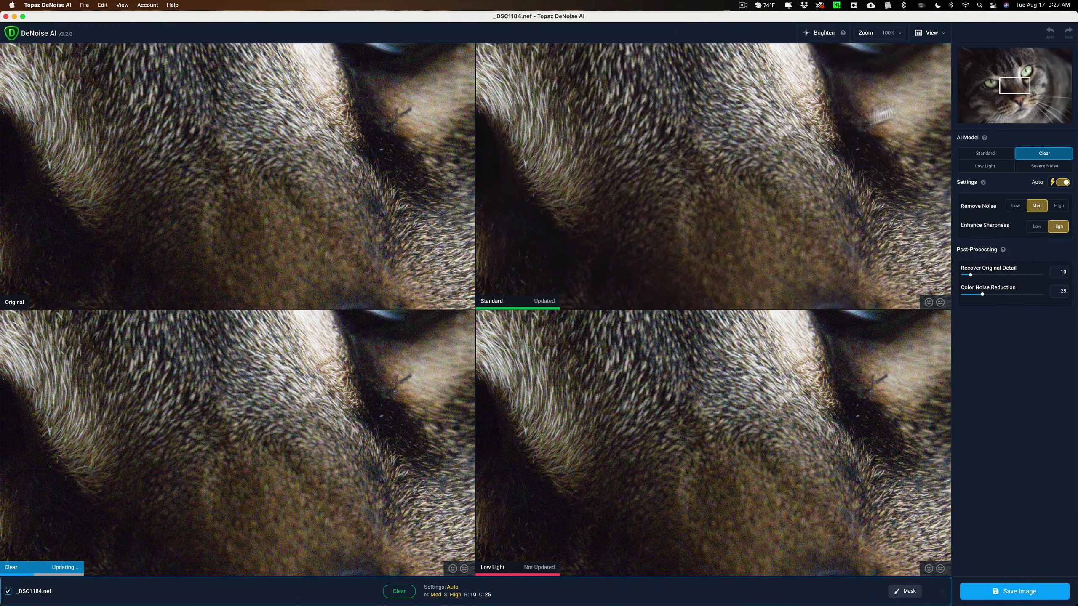
left_click_drag(1010, 90, 1039, 68)
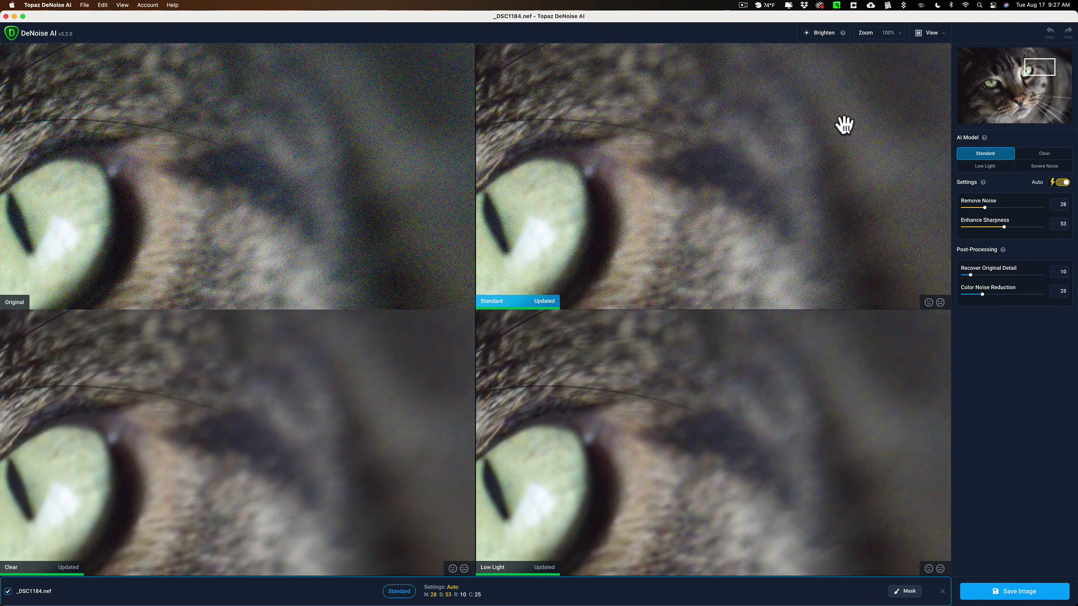
- Use the four-pane comparison, check Standard and Clear, and select Low Light (Noise 28, Sharpness 53)
left_click(931, 33)
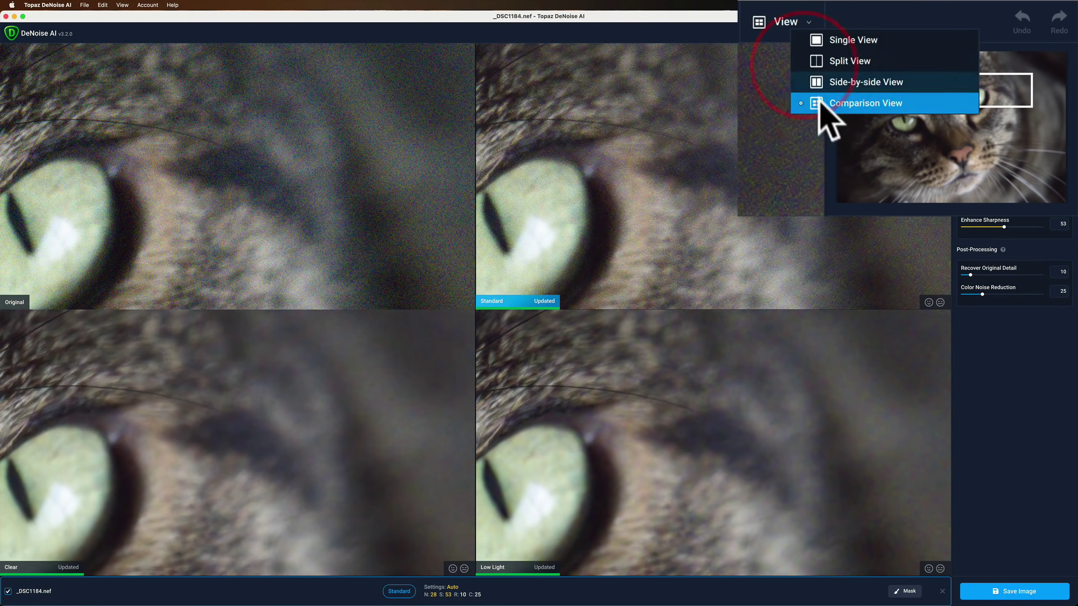
left_click(878, 76)
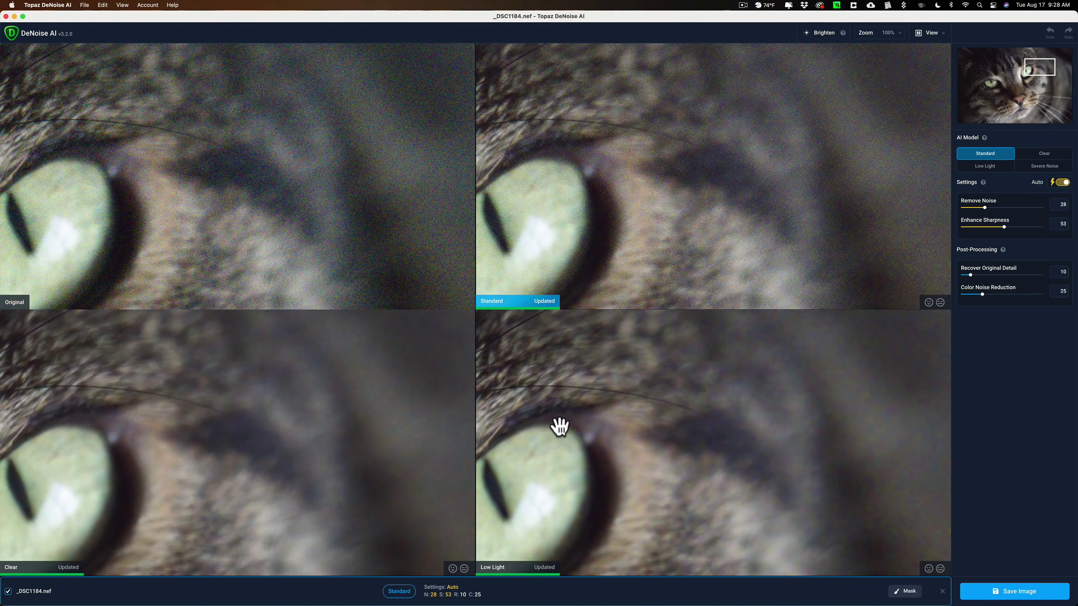
left_click(731, 126)
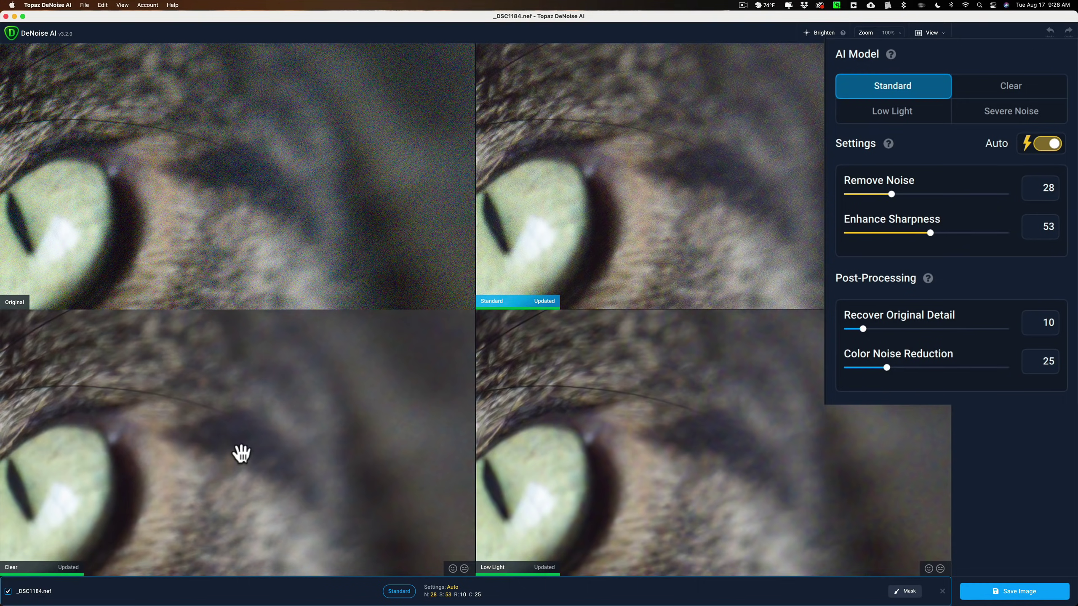
left_click(228, 453)
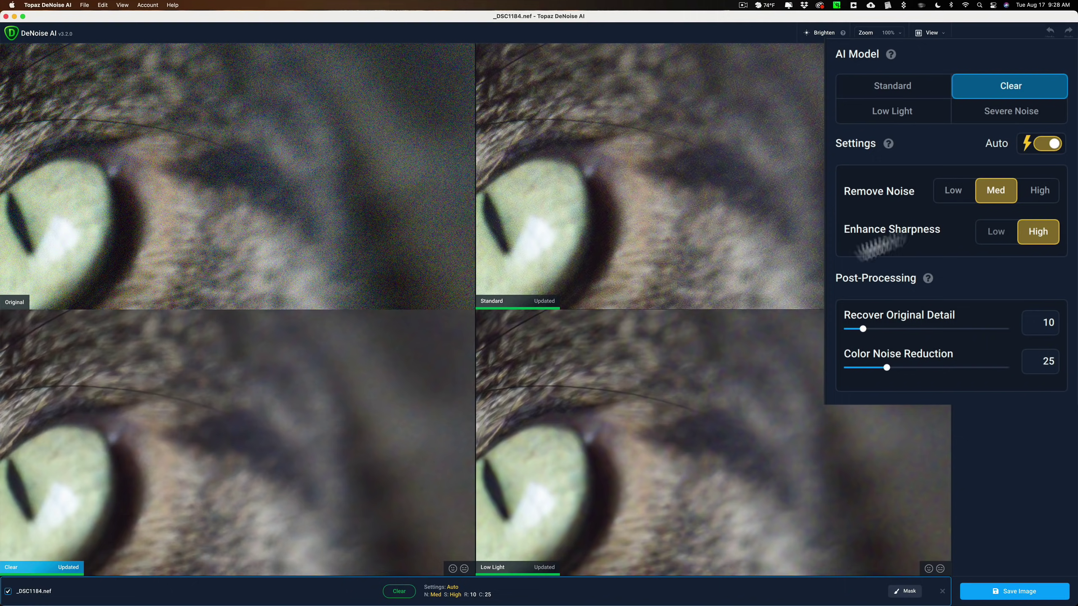
left_click(692, 384)
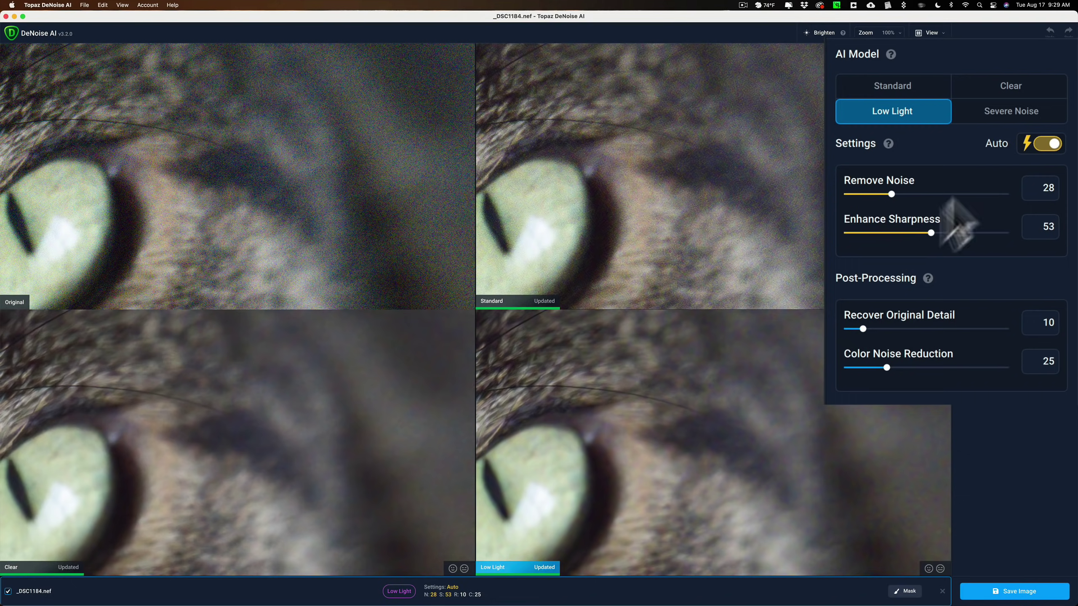
- Replace Low Light with the Severe Noise model in the fourth DeNoise AI preview
left_click(1002, 112)
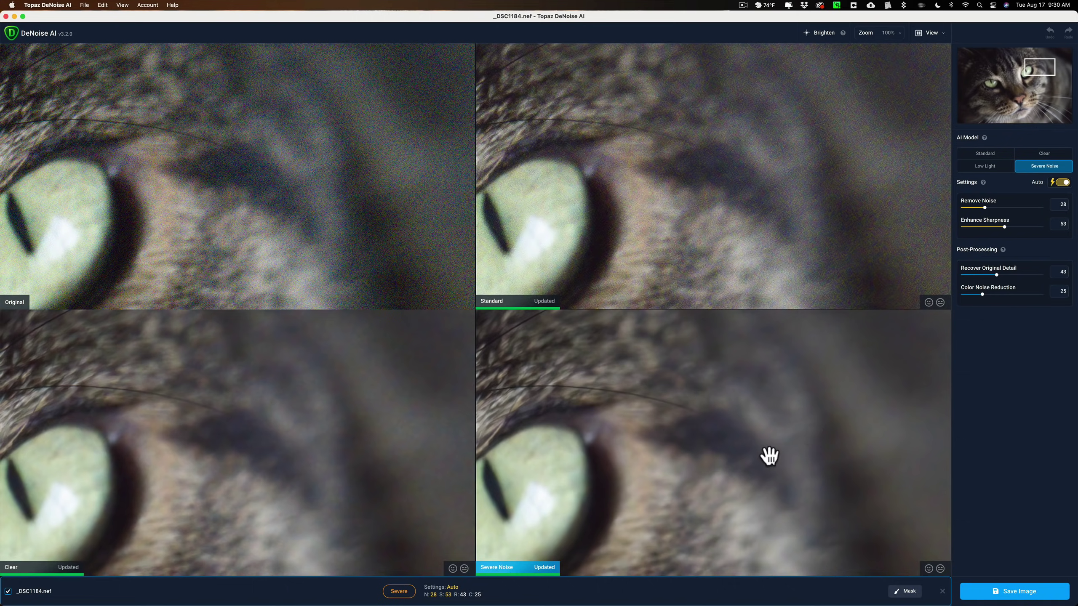
- Export the Severe Noise preview as a DNG named DeNoiseAI to the Desktop
left_click(698, 434)
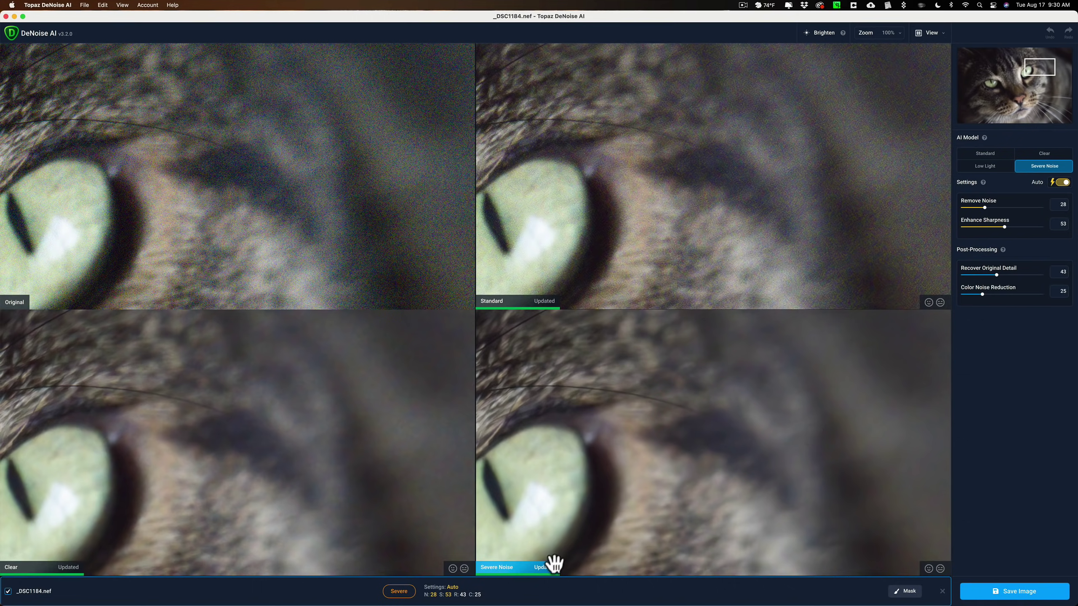
left_click(1034, 595)
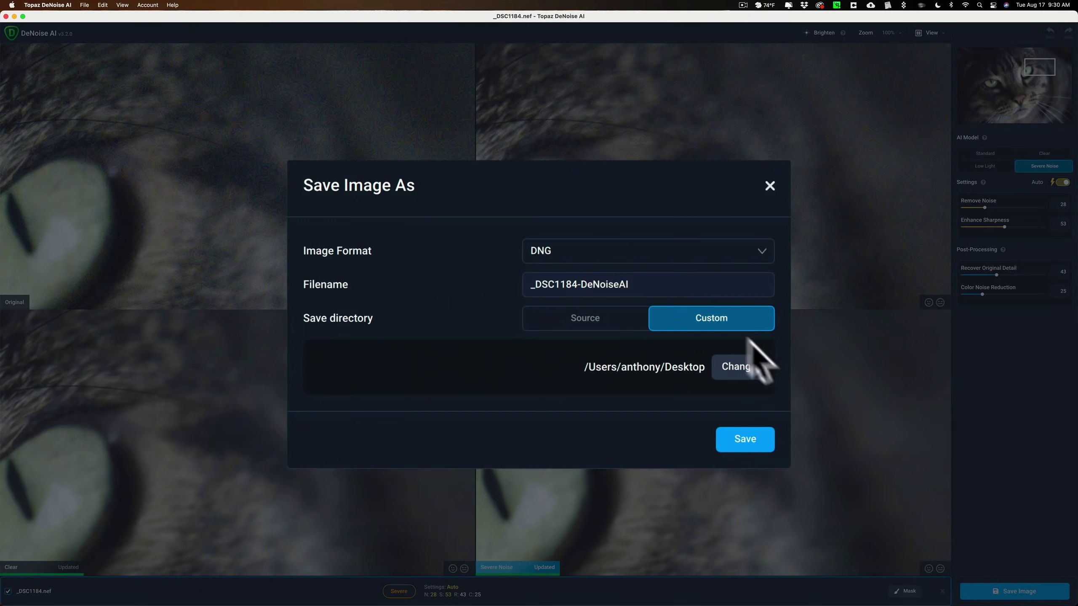
left_click(584, 260)
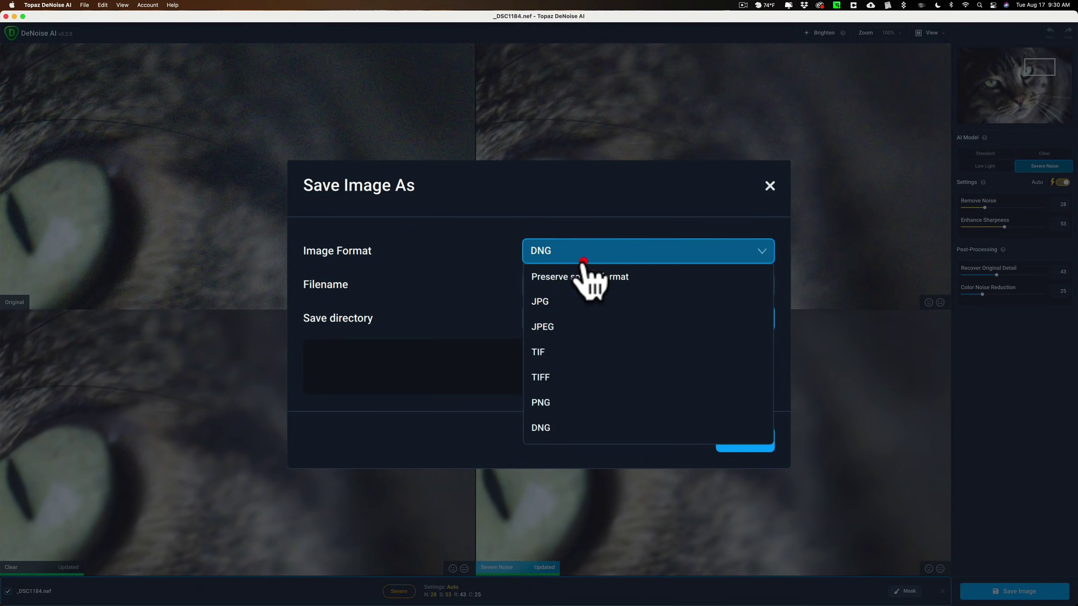
left_click(585, 259)
left_click(600, 284)
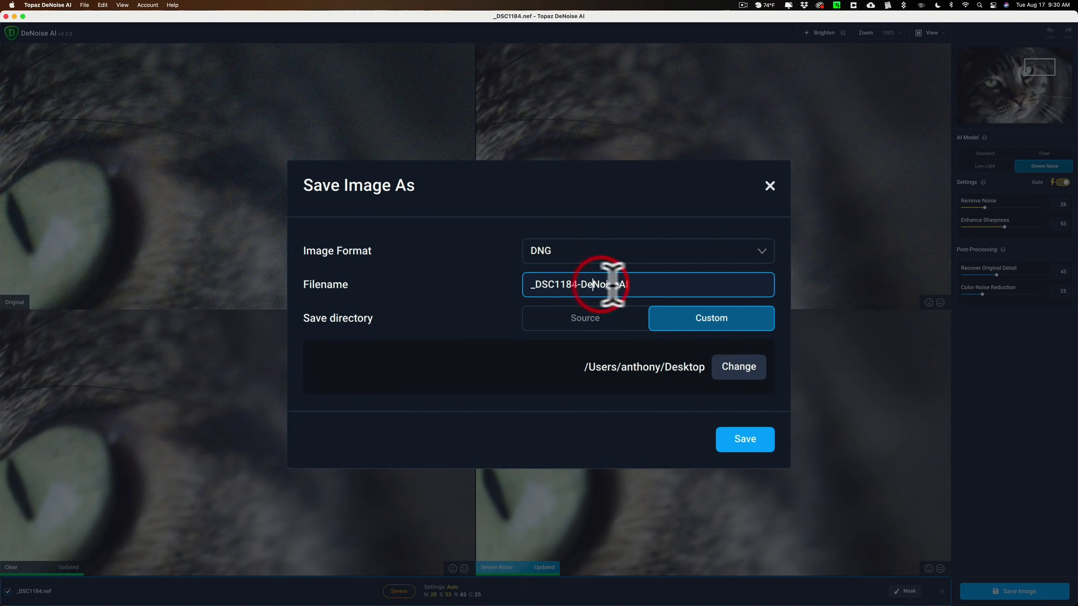
left_click(612, 283)
key("BackSpace")
left_click_drag(582, 284, 532, 283)
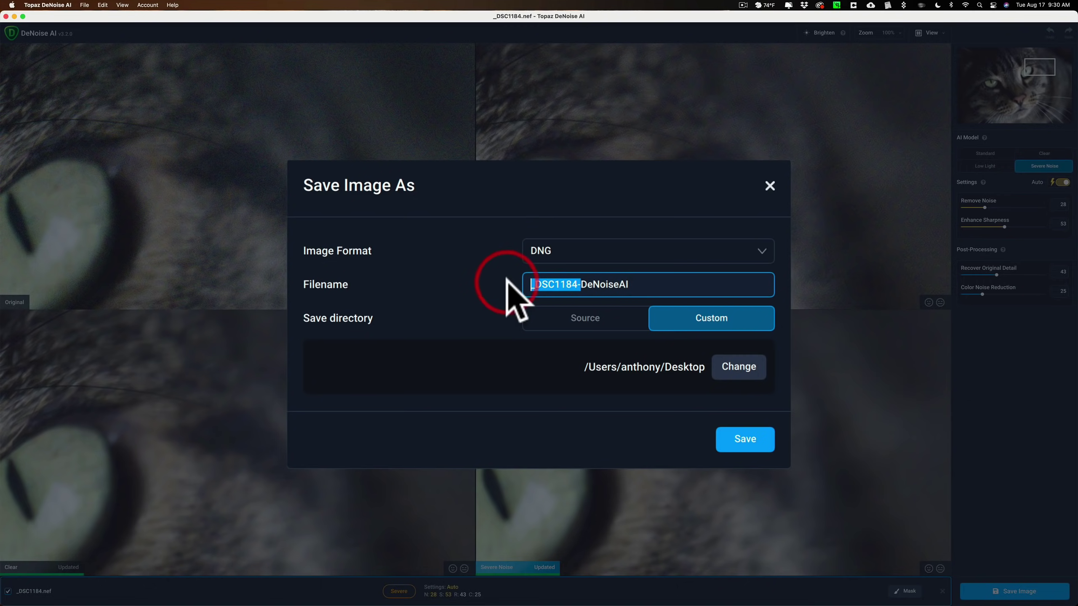
key("BackSpace")
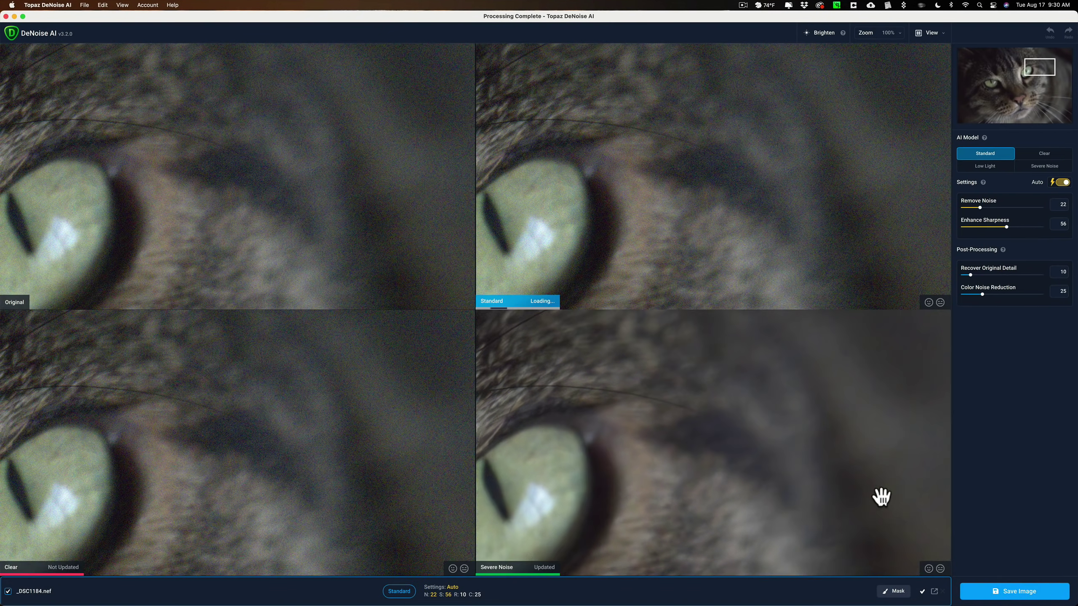
- Quit DeNoise AI, place the severe-noise DNG below On1 NoNoise.dng, and select all four files
left_click(45, 5)
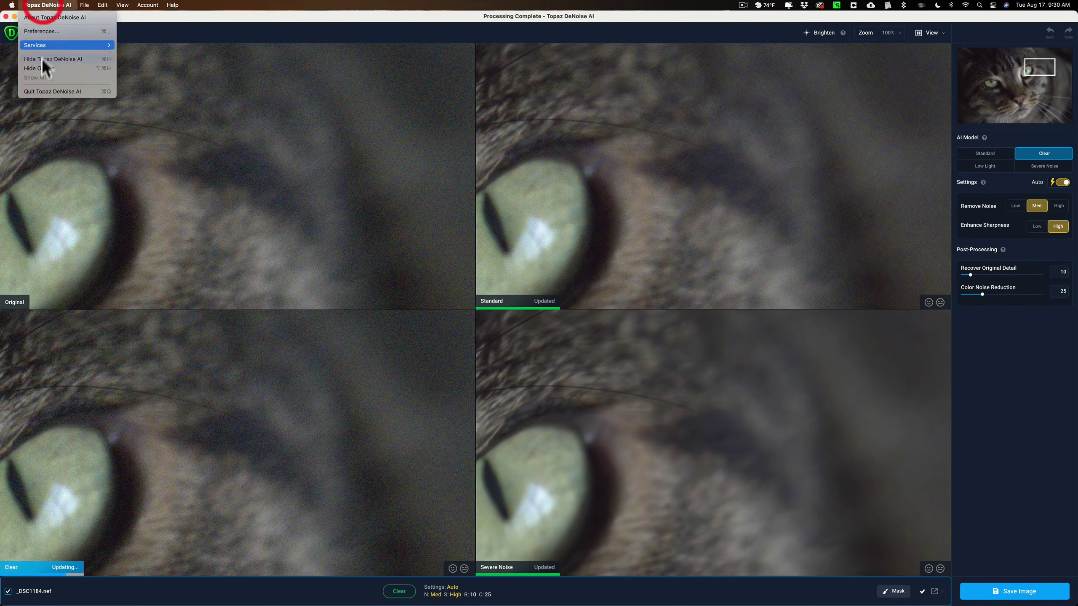
left_click(38, 91)
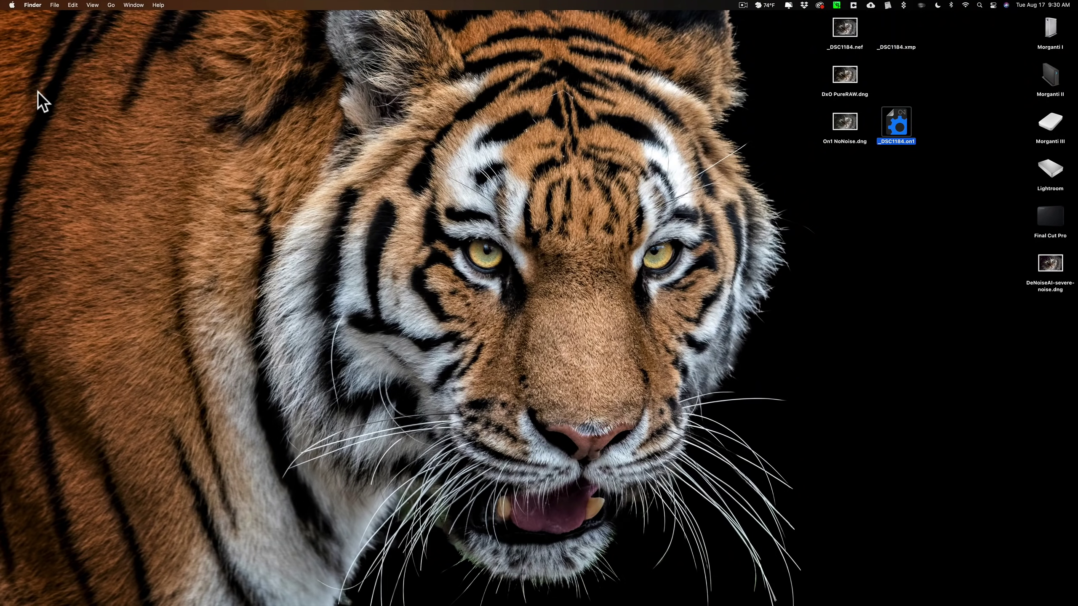
left_click_drag(1048, 264, 834, 181)
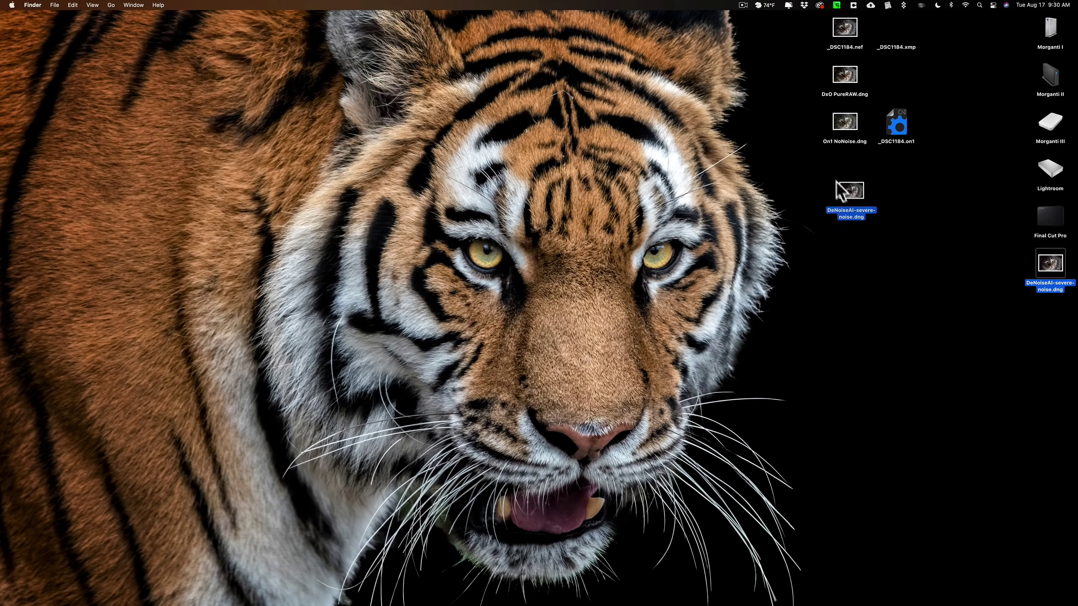
left_click_drag(836, 159, 842, 166)
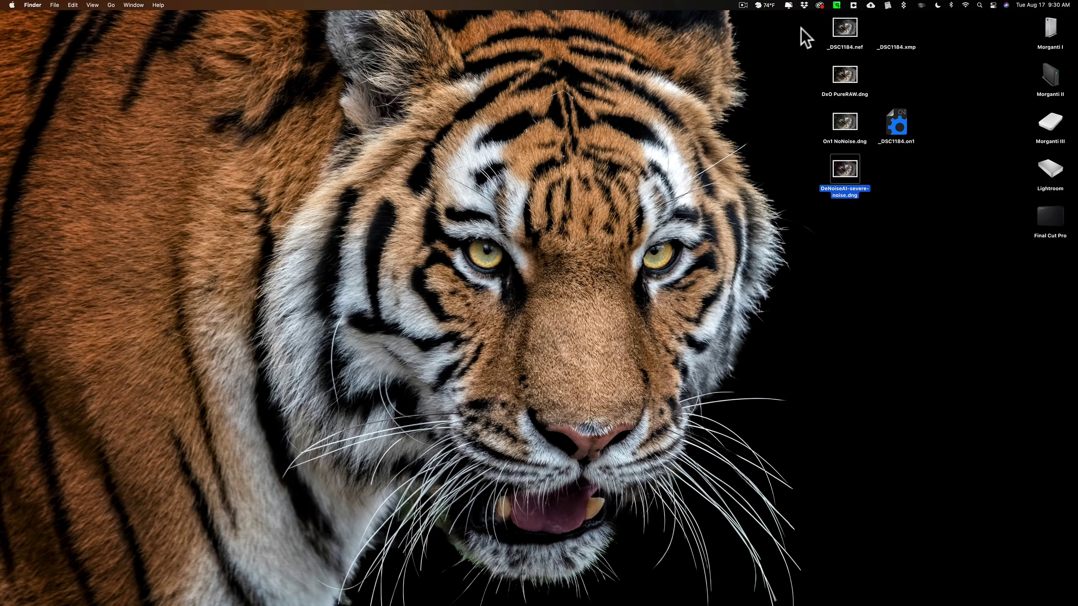
left_click_drag(806, 22, 860, 206)
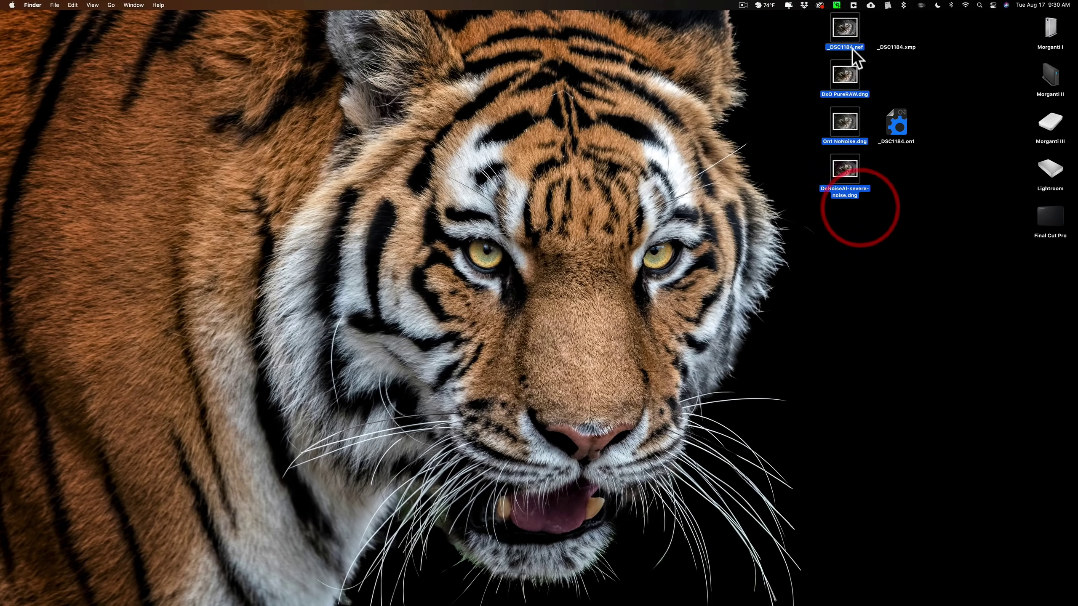
- Open all four cat photo files together and zoom the original NEF's background to 100%
double_click(842, 26)
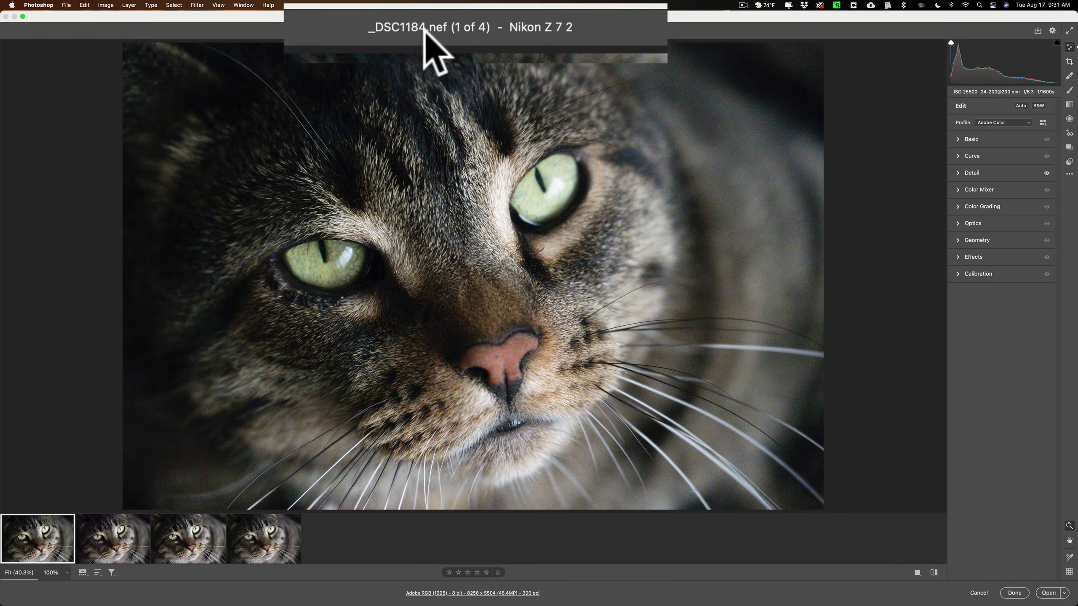
left_click(30, 545)
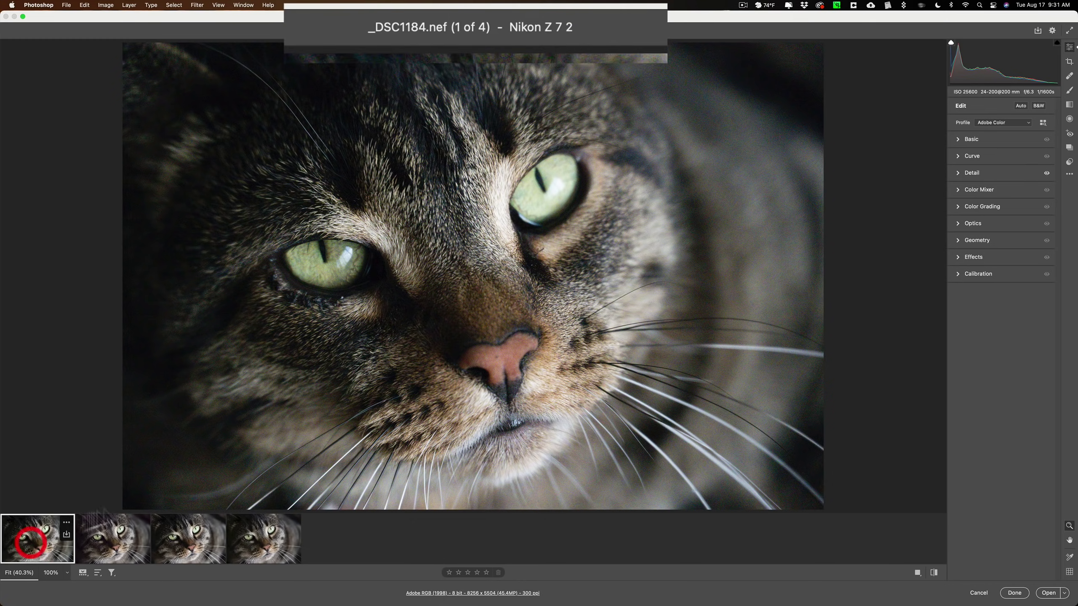
left_click(691, 147)
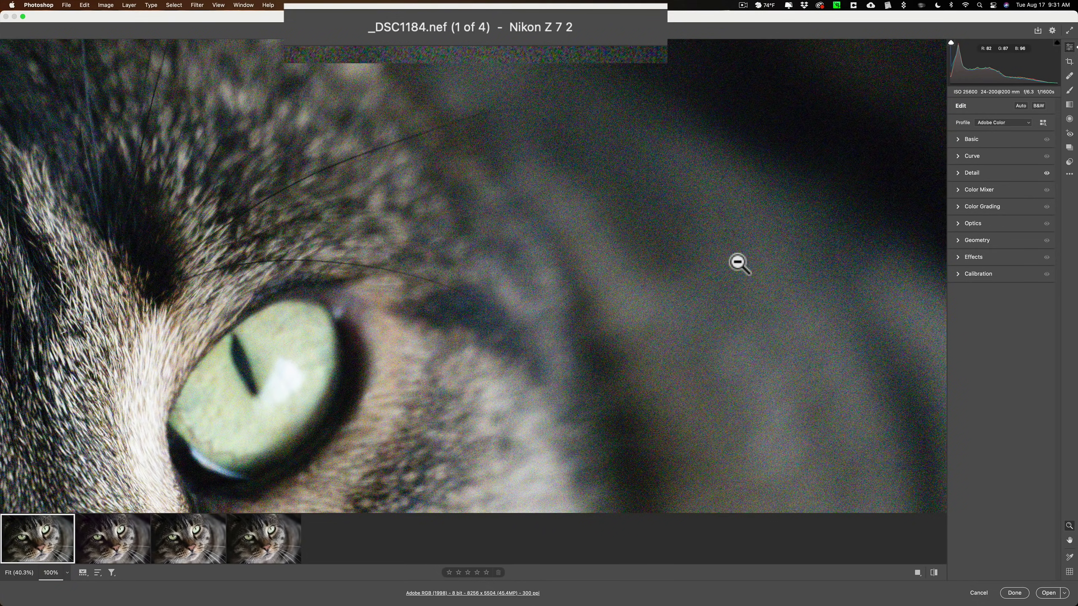
- Step through the DeNoise AI, DxO PureRAW and On1 NoNoise versions in the filmstrip
left_click(115, 541)
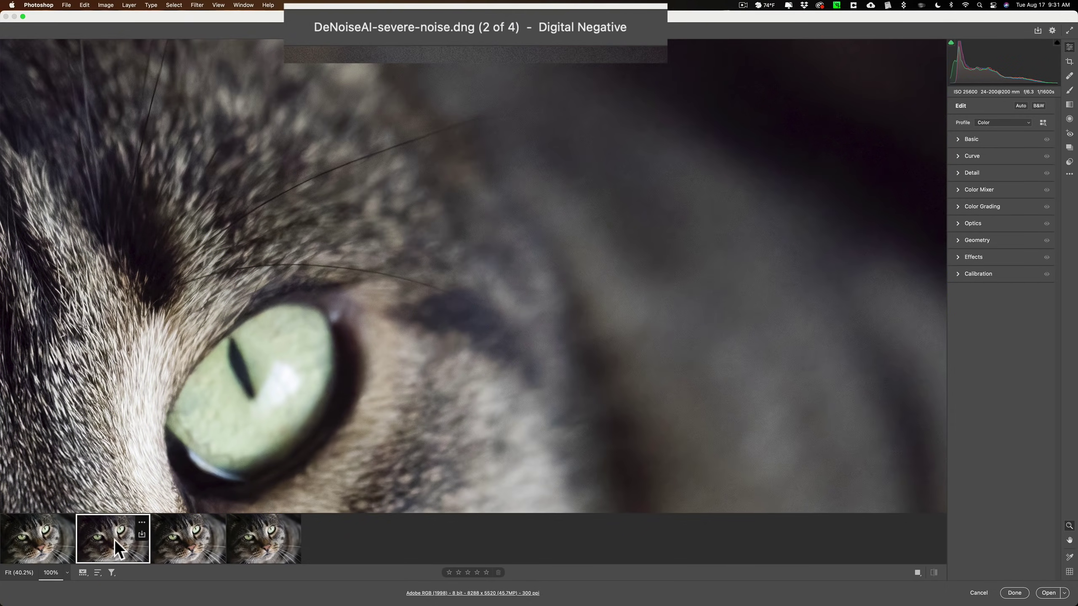
left_click(186, 536)
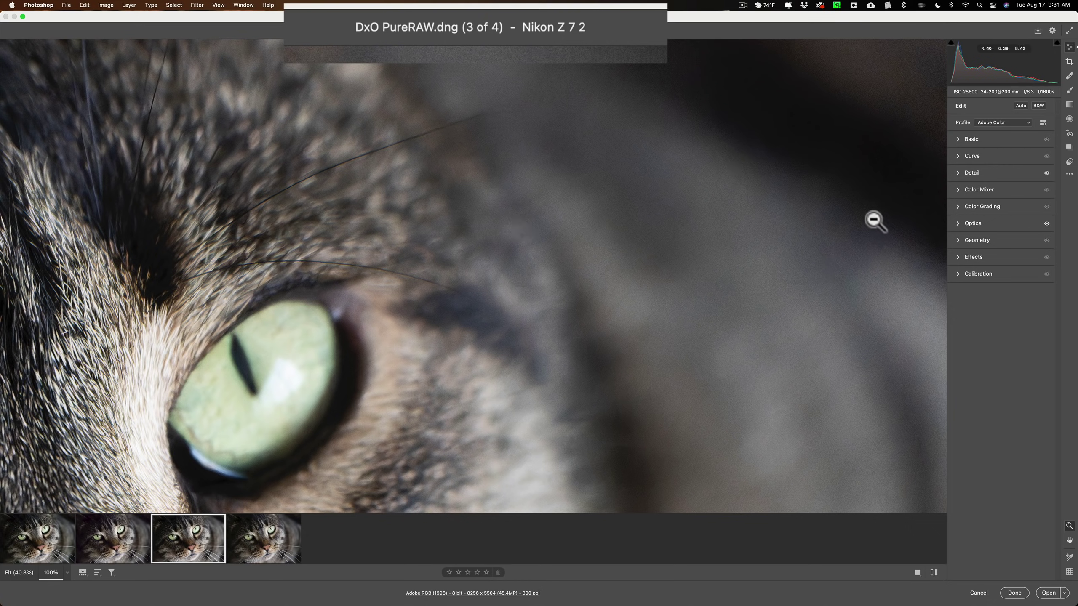
left_click(259, 537)
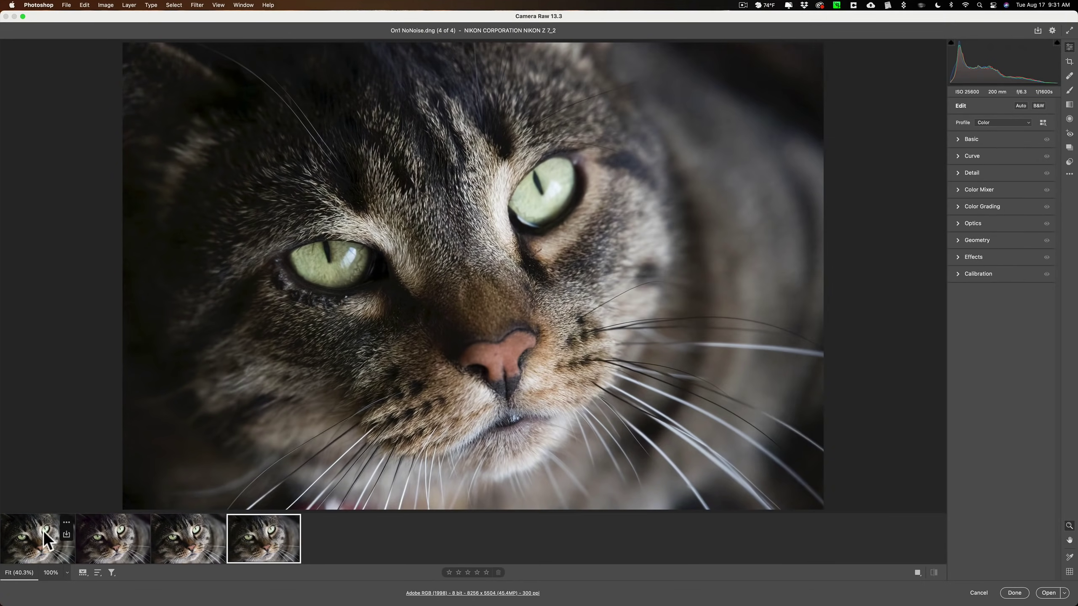
- Return to the original NEF and magnify the cat's eye to 158.8%
left_click(46, 539)
left_click(116, 538)
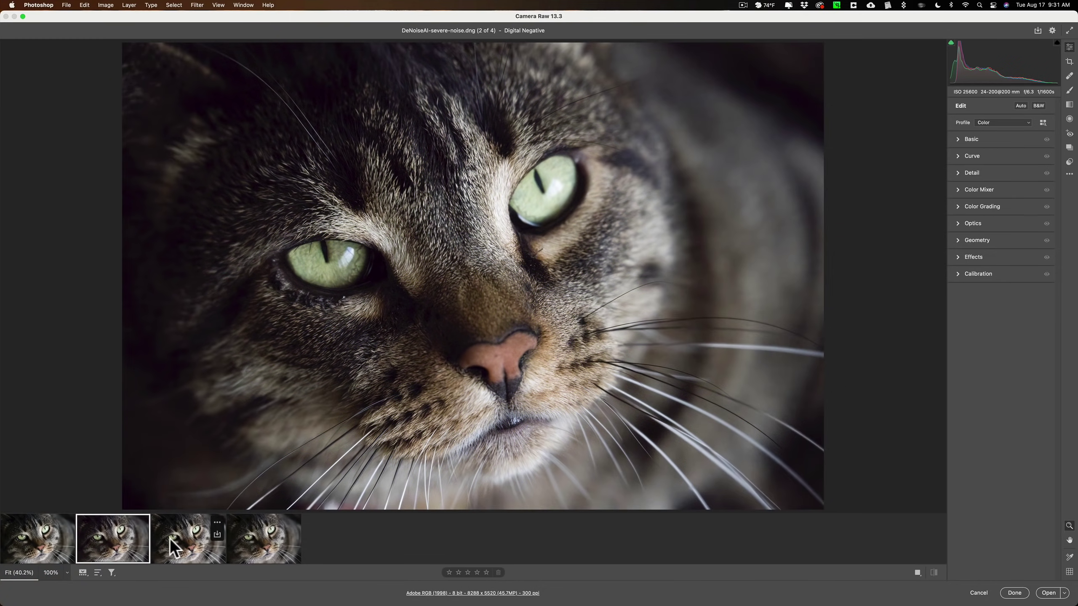
left_click(250, 541)
left_click(44, 536)
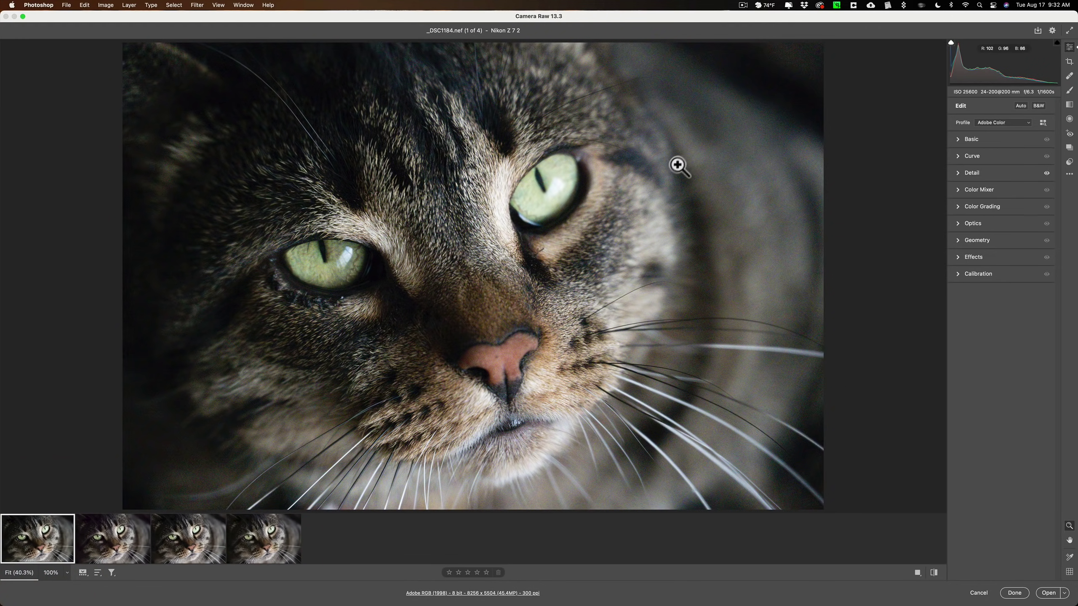
left_click(531, 202)
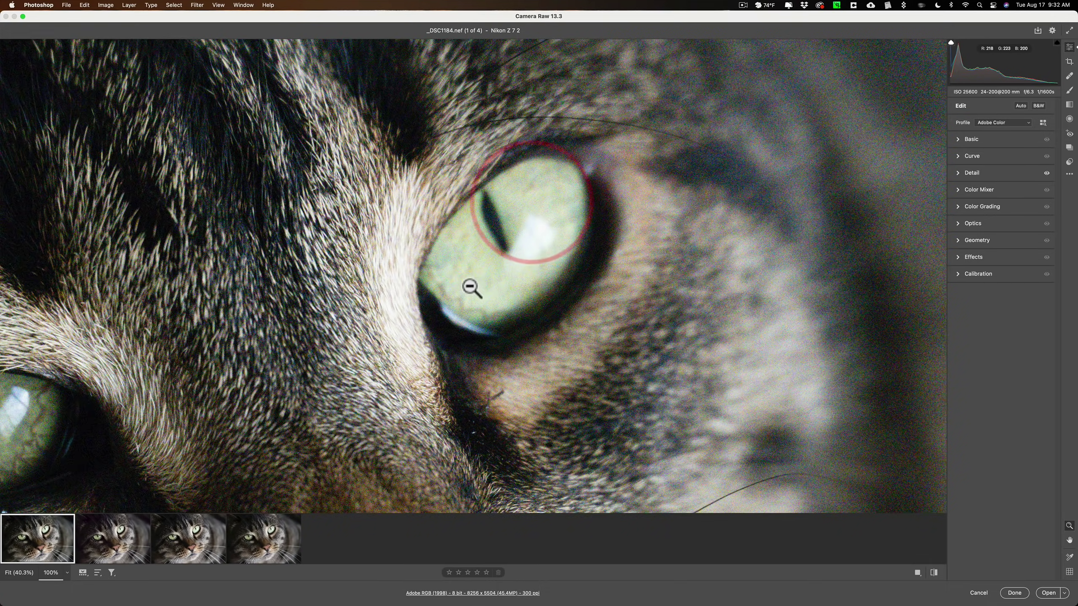
scroll(513, 272, "up", 3)
left_click(518, 272)
scroll(509, 273, "up", 2)
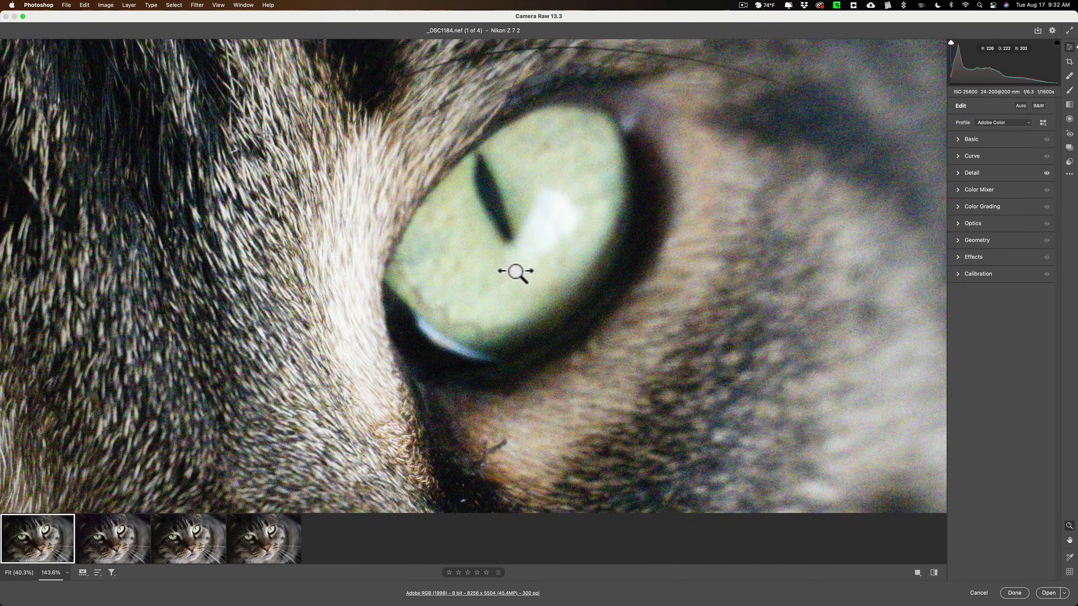
left_click(518, 271)
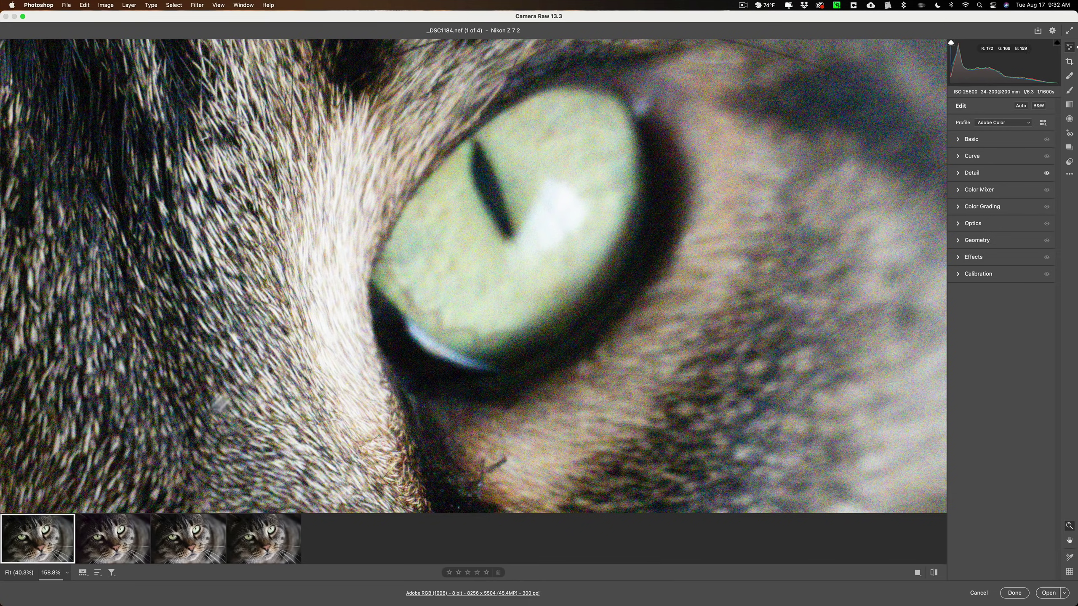
- Flip between the DeNoiseAI and DxO PureRAW versions to compare the eye close-up
left_click(110, 538)
left_click(110, 538)
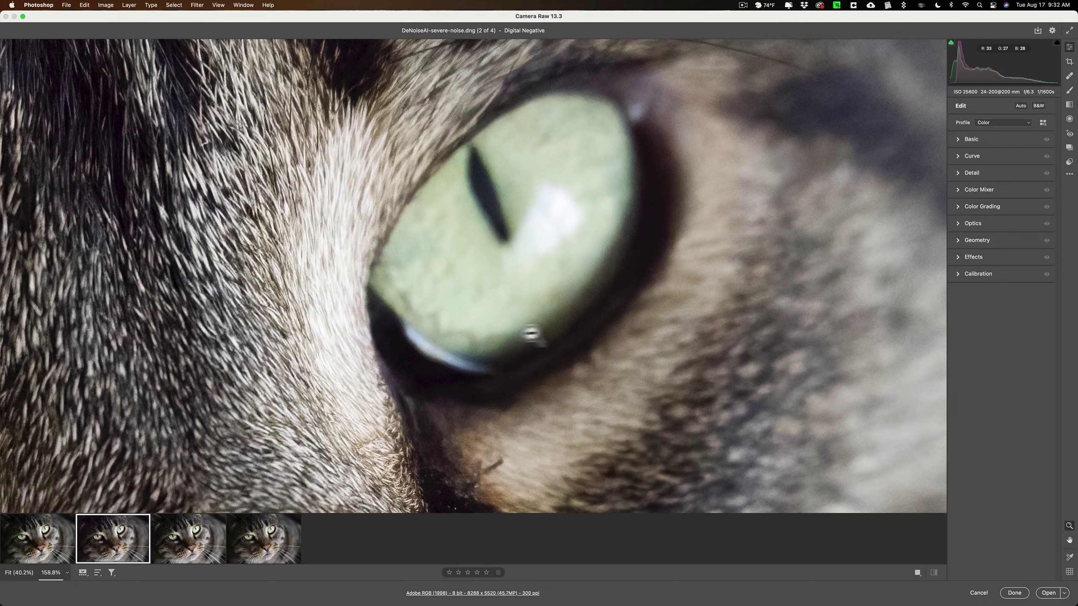
left_click(184, 538)
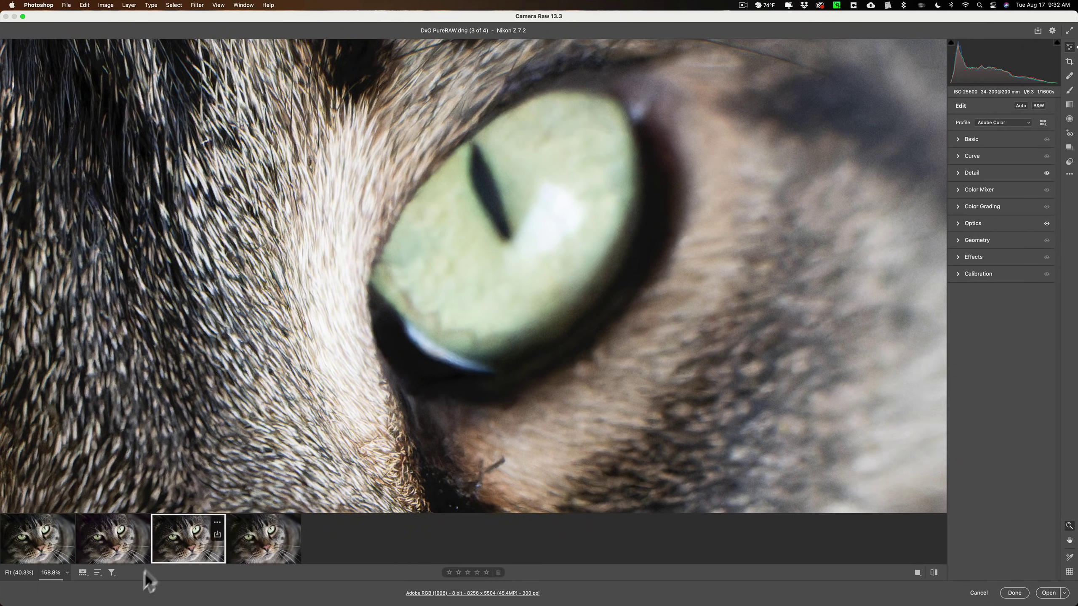
left_click(114, 549)
left_click(199, 548)
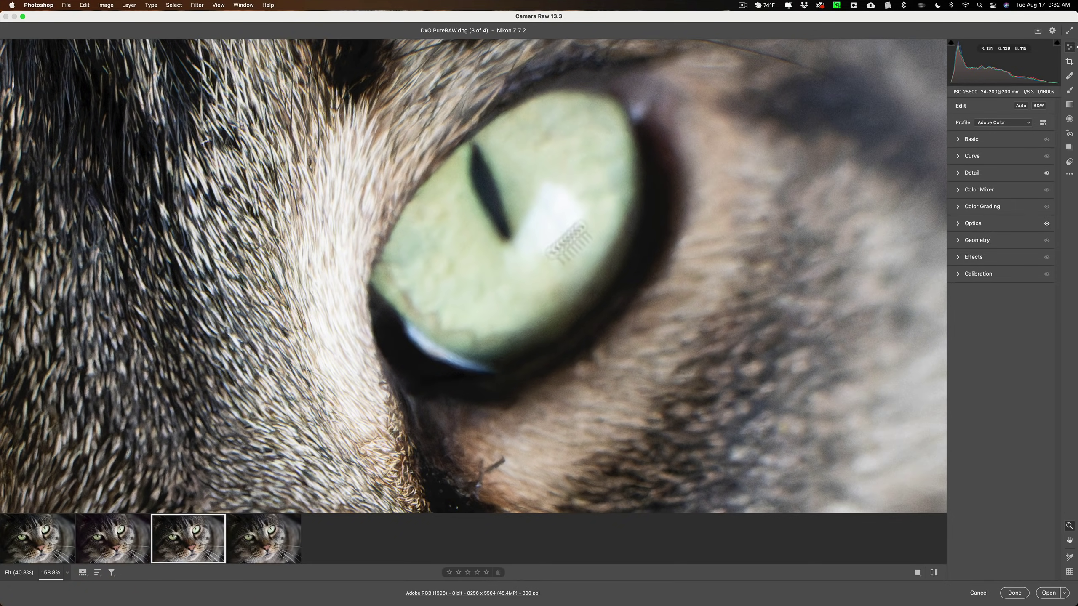
left_click(99, 551)
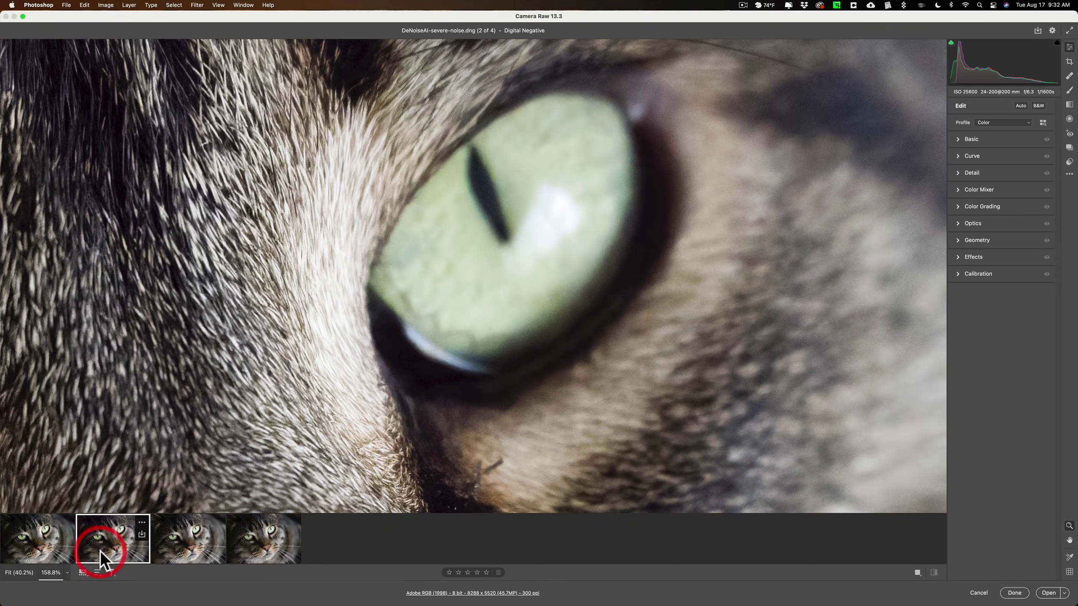
left_click(201, 550)
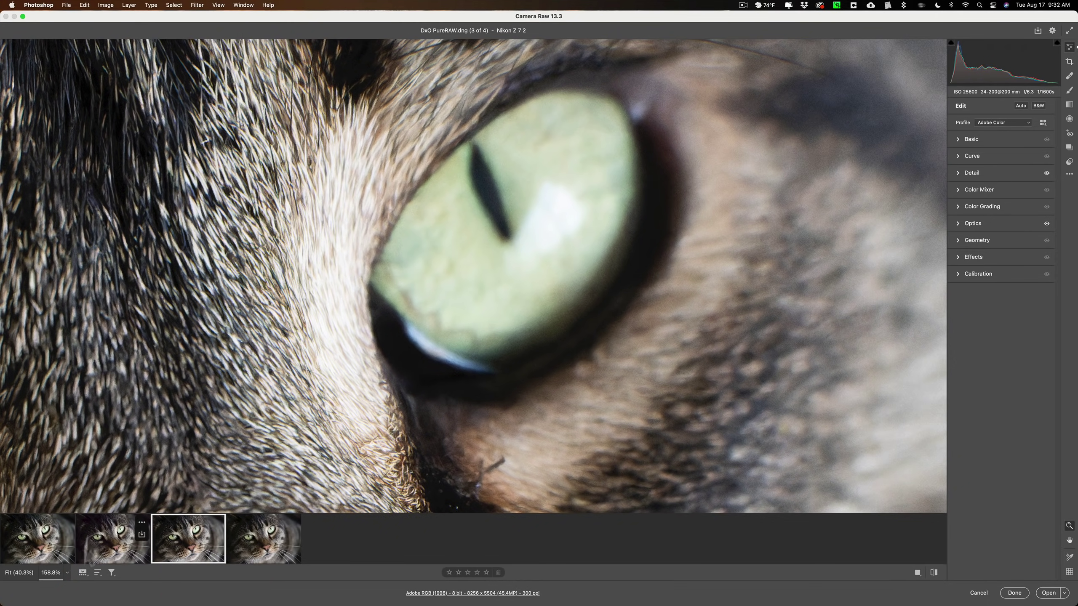
left_click(106, 554)
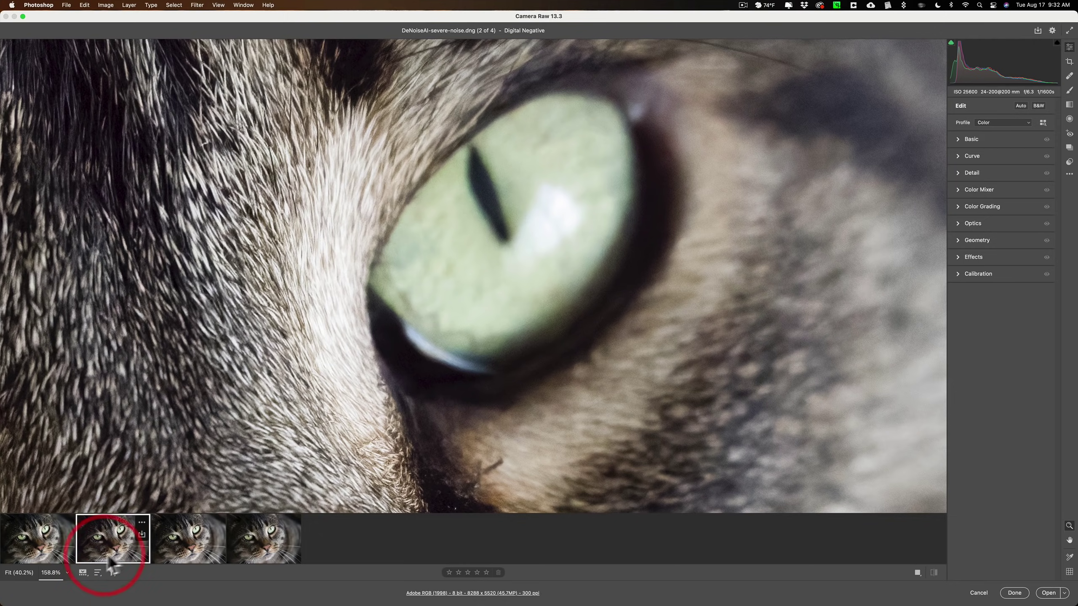
left_click(192, 544)
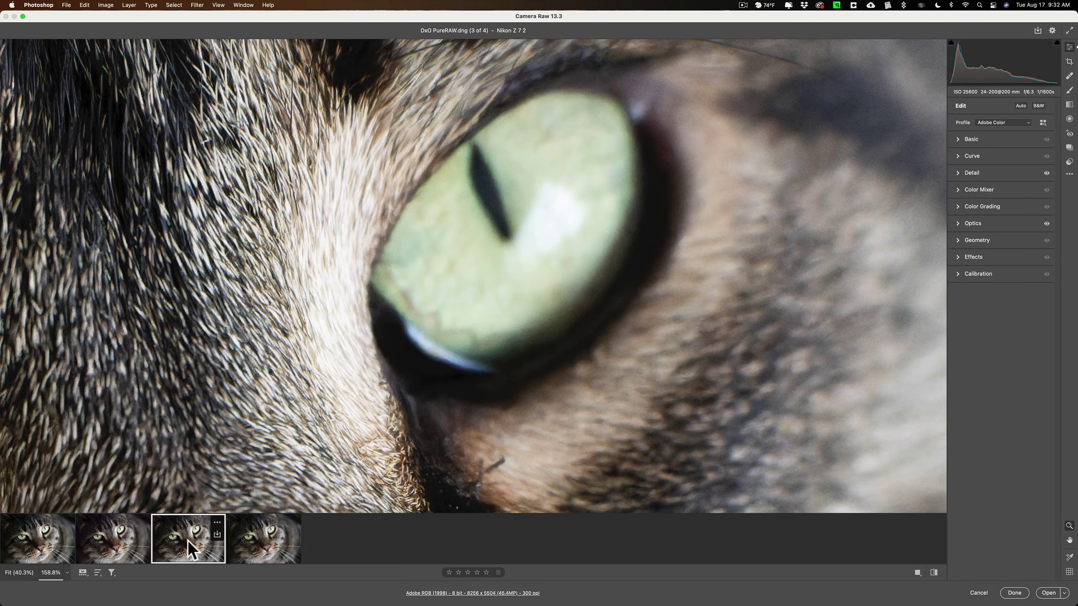
- Compare On1 NoNoise against DxO PureRAW, then fit the whole On1 photo in view
left_click(261, 541)
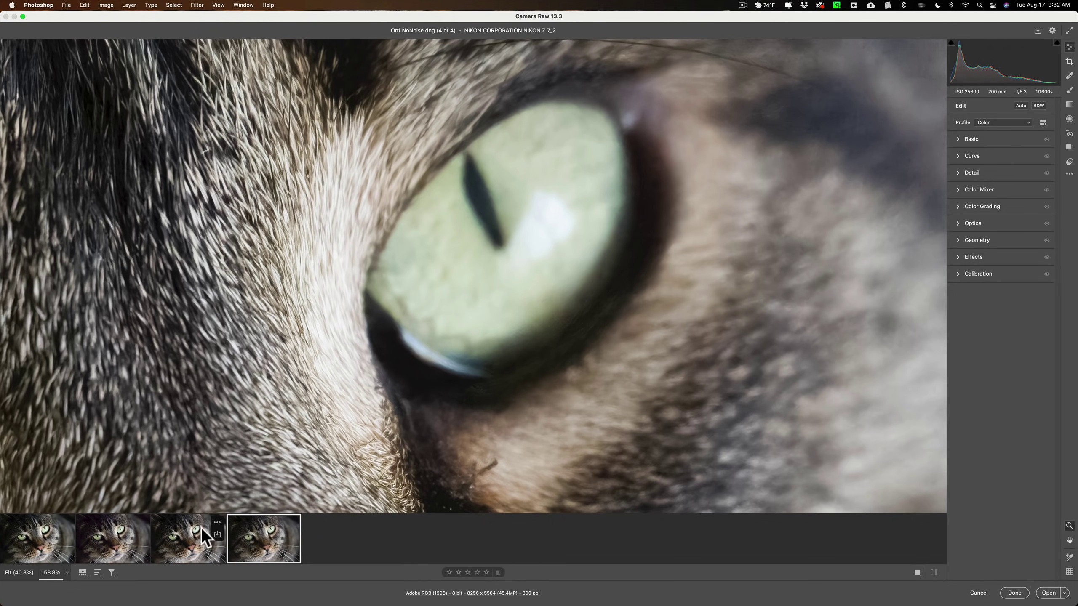
left_click(187, 535)
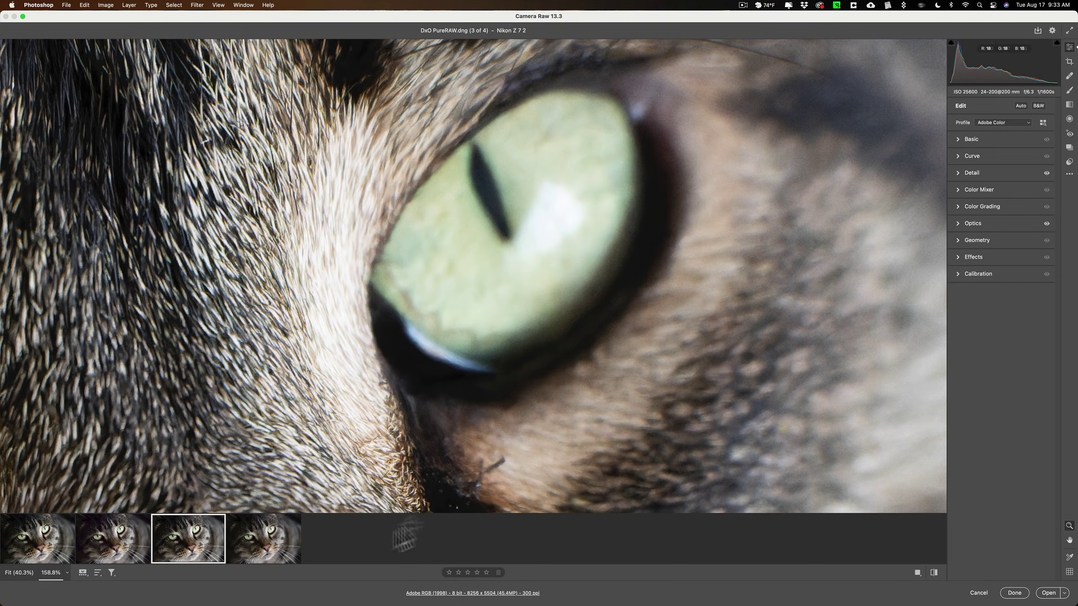
left_click(268, 541)
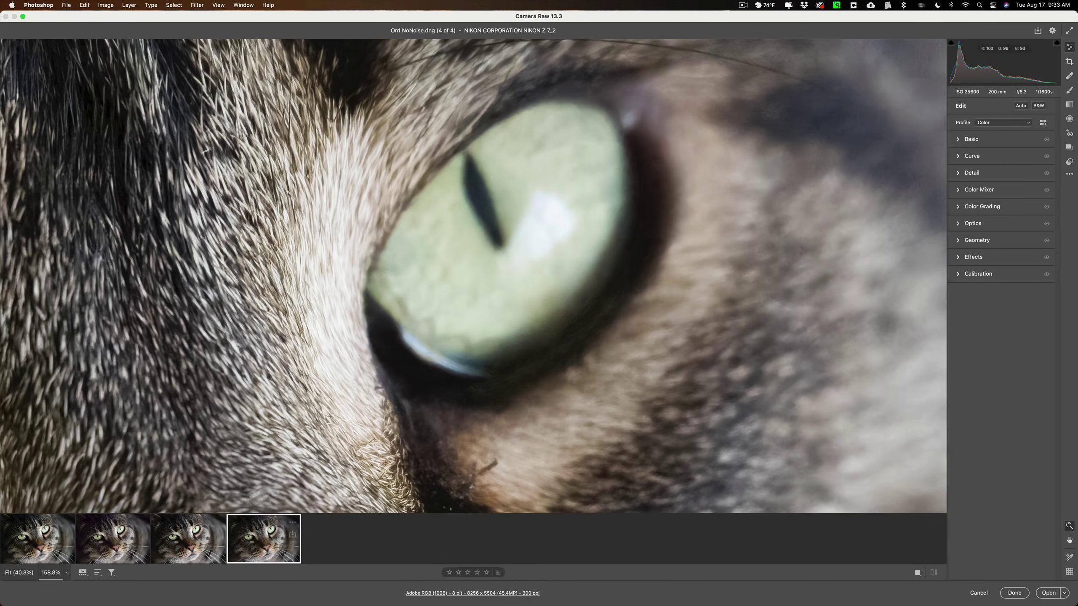
left_click(499, 278)
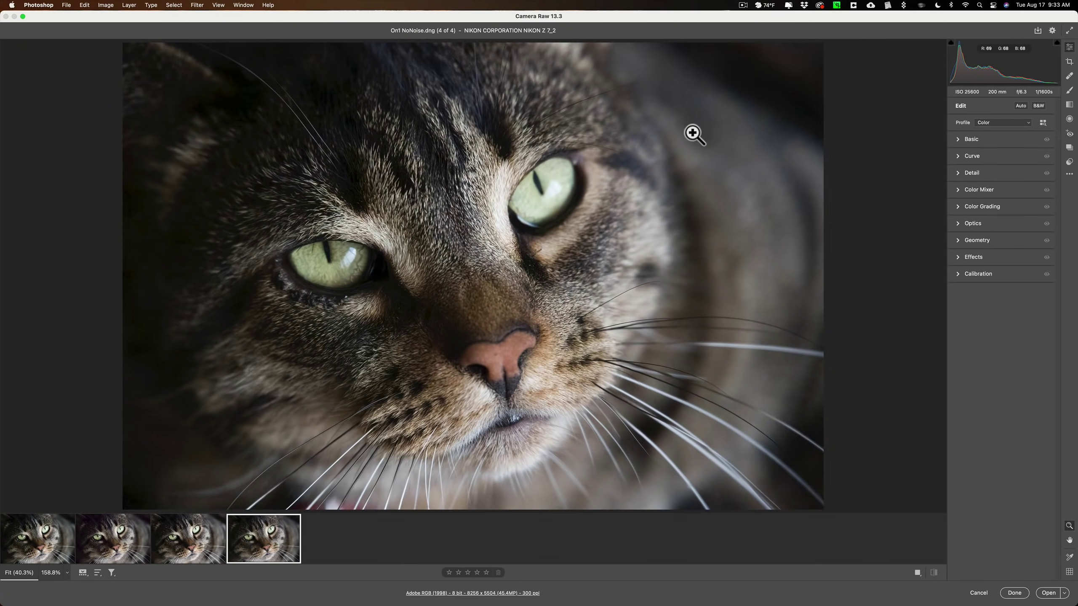
- Zoom into the upper-right background, then back out to 104.8% showing eye and background
left_click(693, 119)
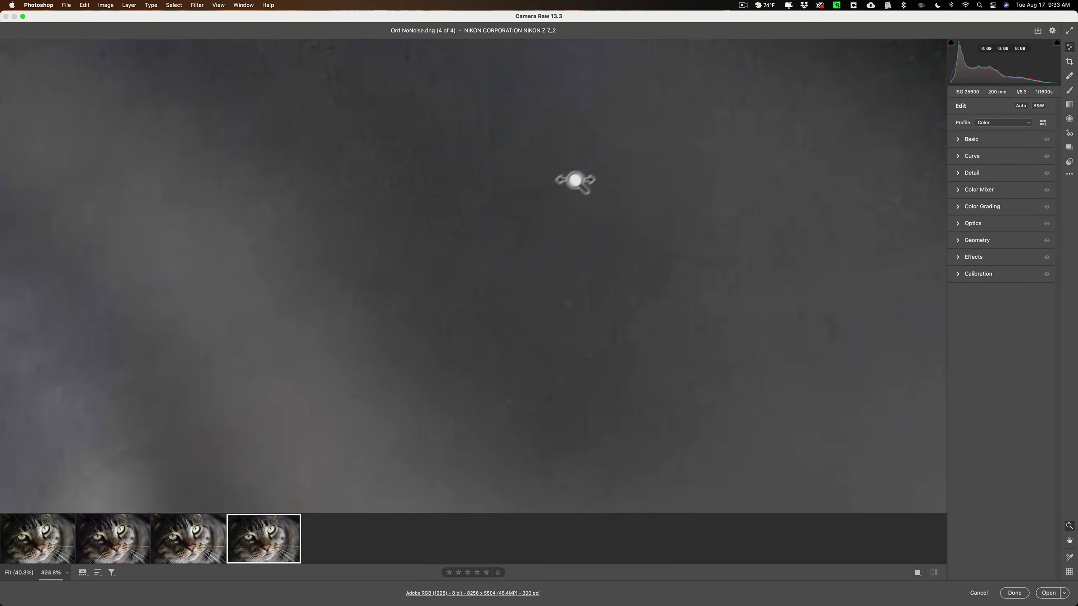
left_click(578, 178)
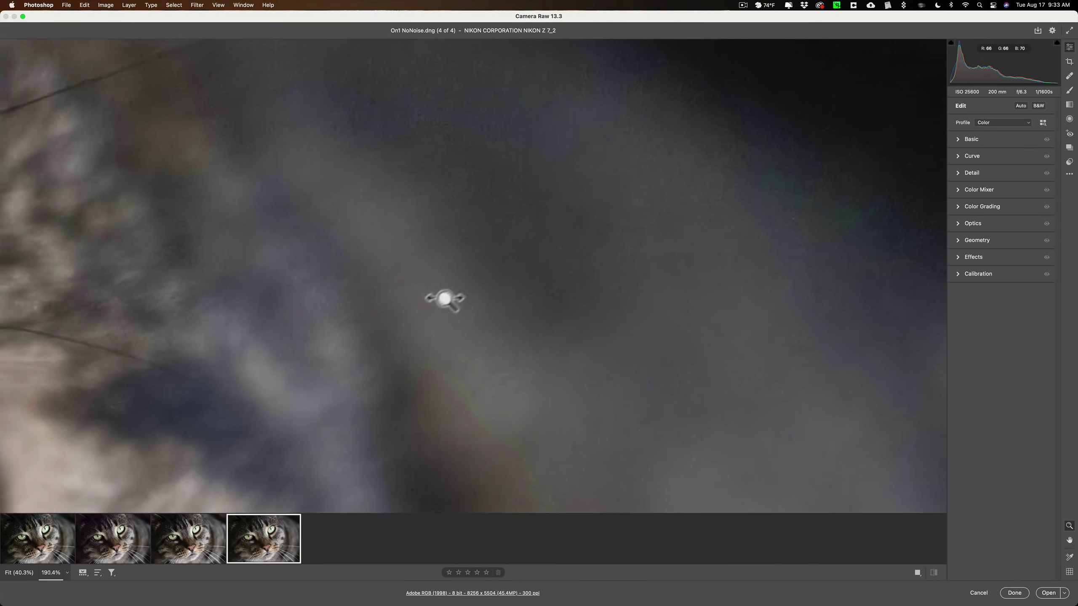
left_click_drag(444, 298, 392, 332)
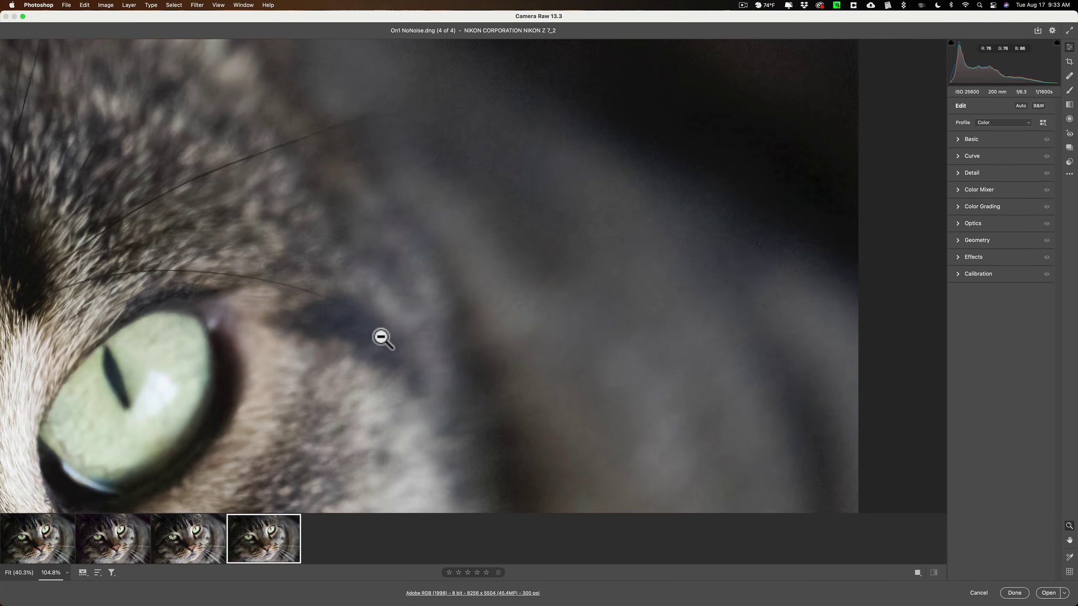
left_click(380, 336)
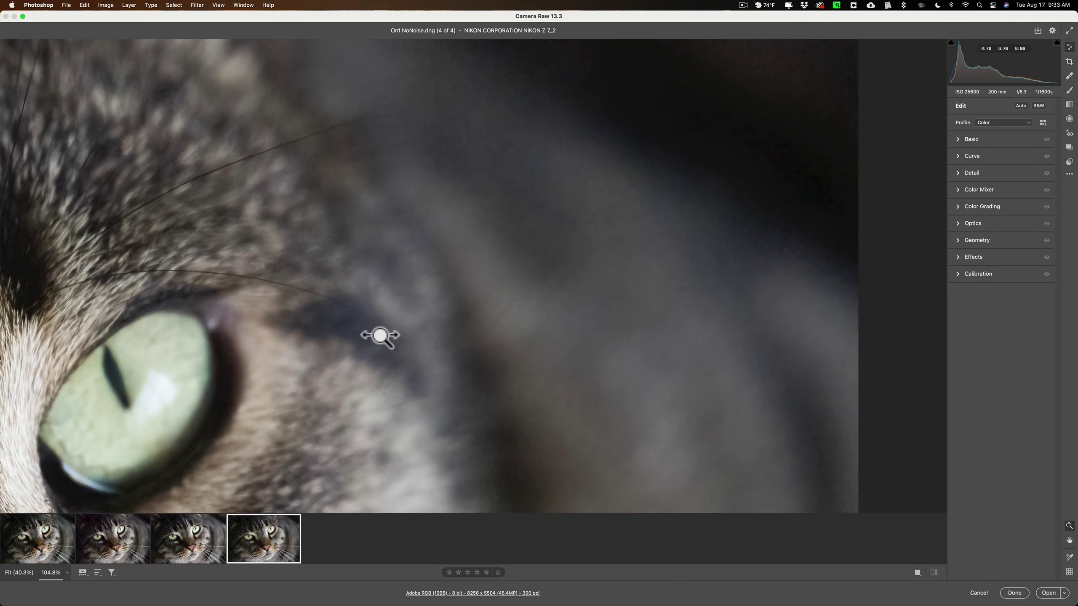
- Step through the original NEF, DeNoiseAI, DxO PureRAW and On1 NoNoise versions at this zoom
left_click(41, 535)
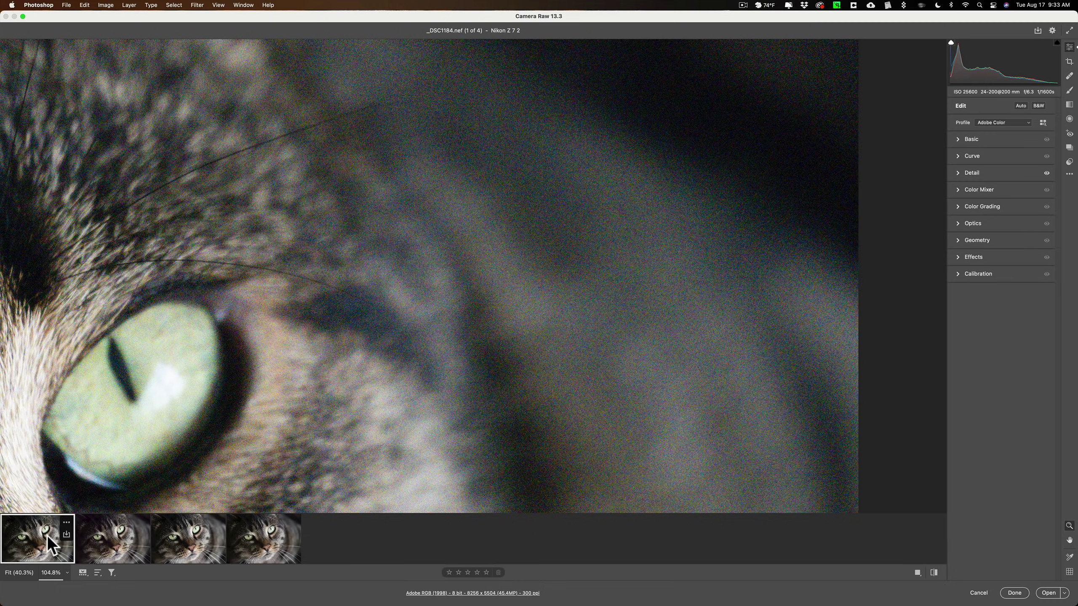
left_click(102, 537)
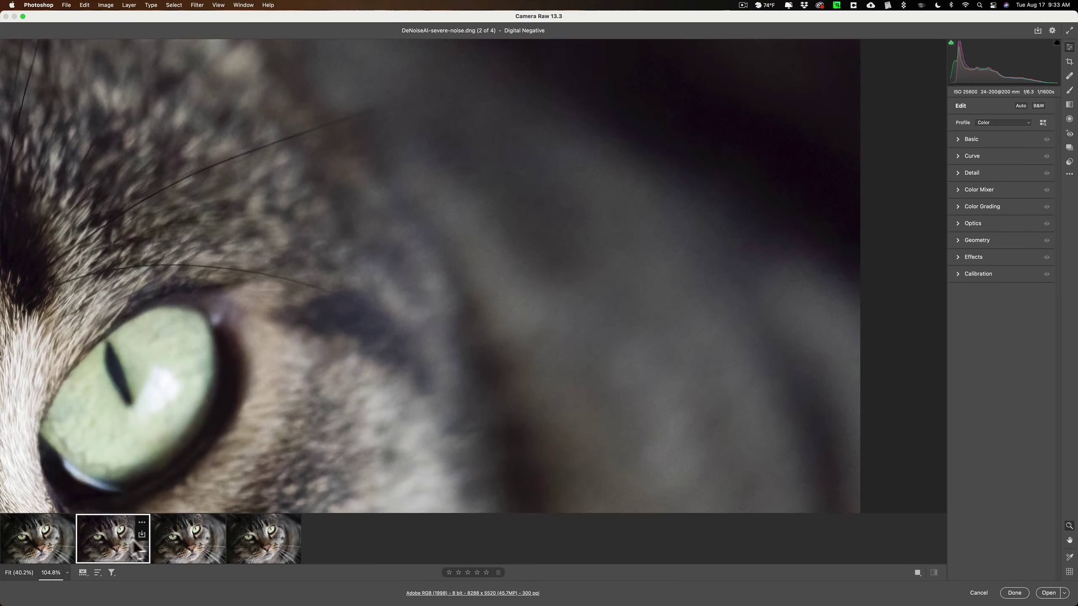
left_click(185, 542)
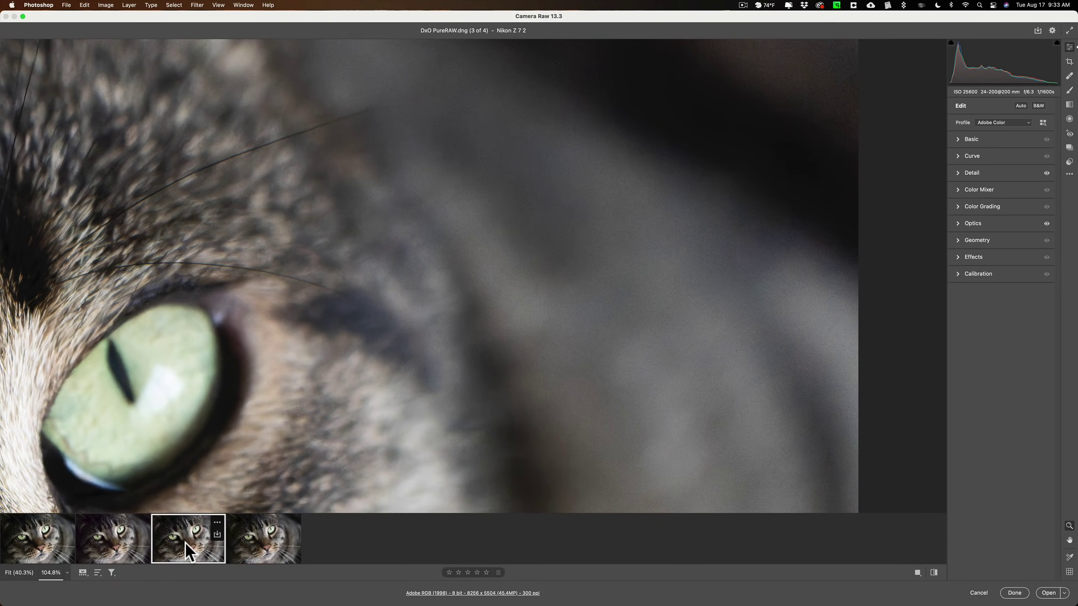
left_click(268, 544)
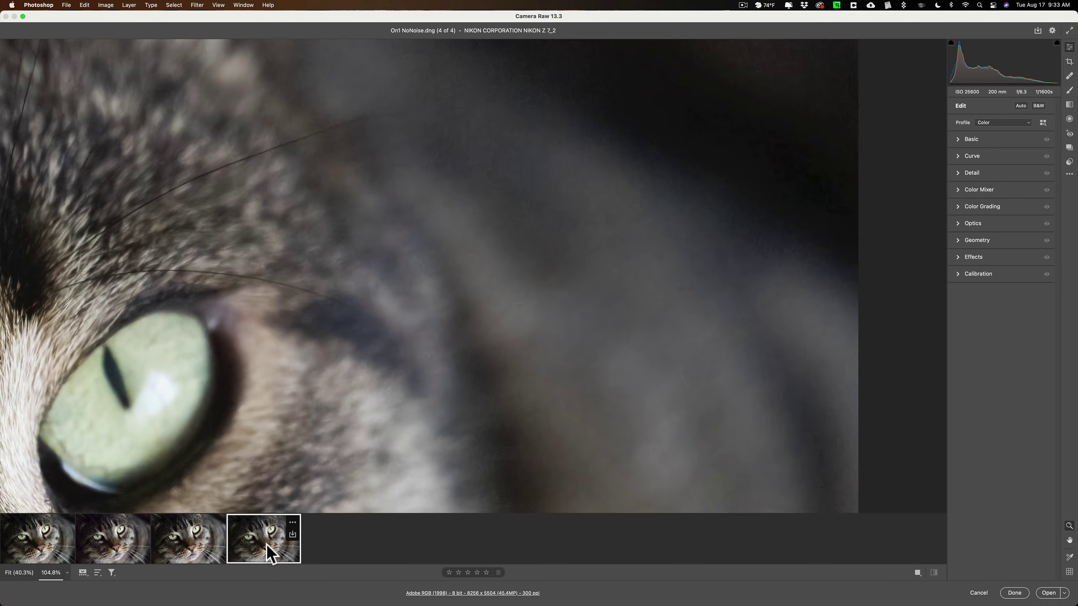
- Flip between the DxO PureRAW, original and DeNoiseAI versions, ending on DeNoiseAI
left_click(186, 544)
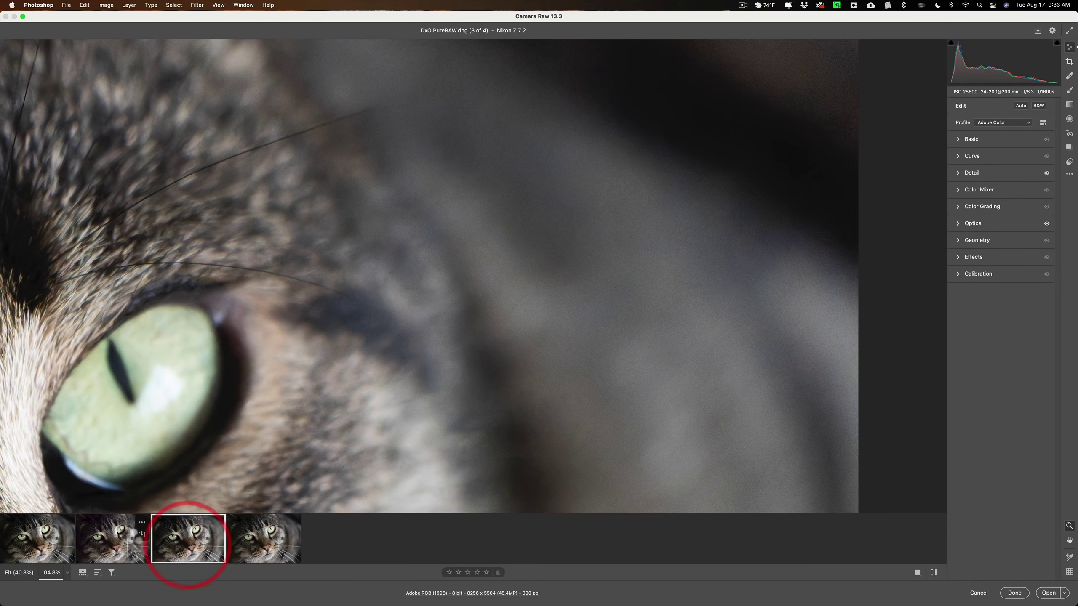
left_click(122, 541)
left_click(42, 542)
left_click(127, 545)
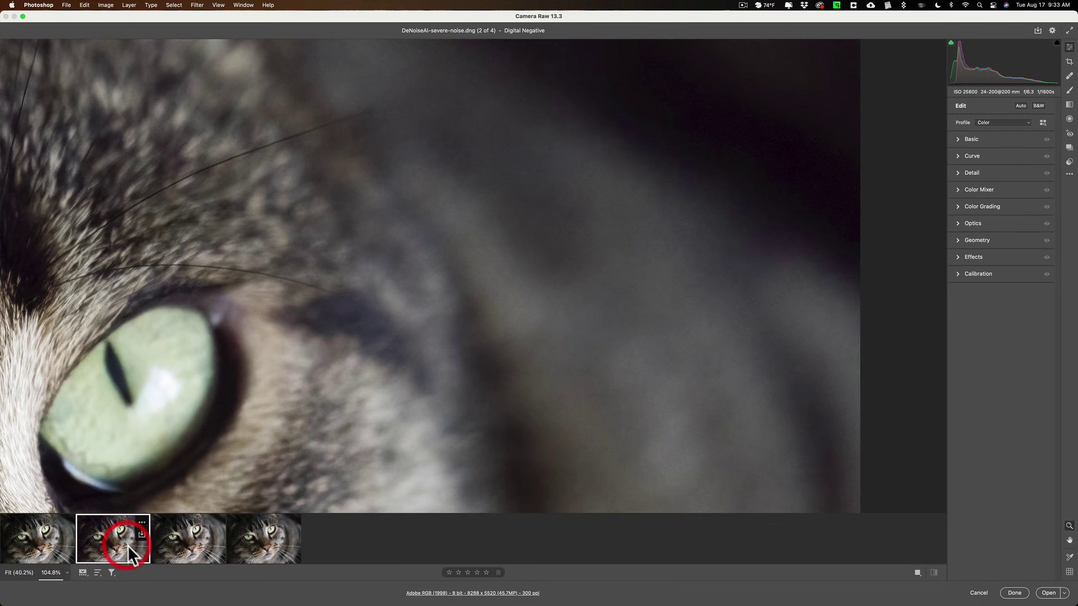
left_click(170, 546)
left_click(101, 540)
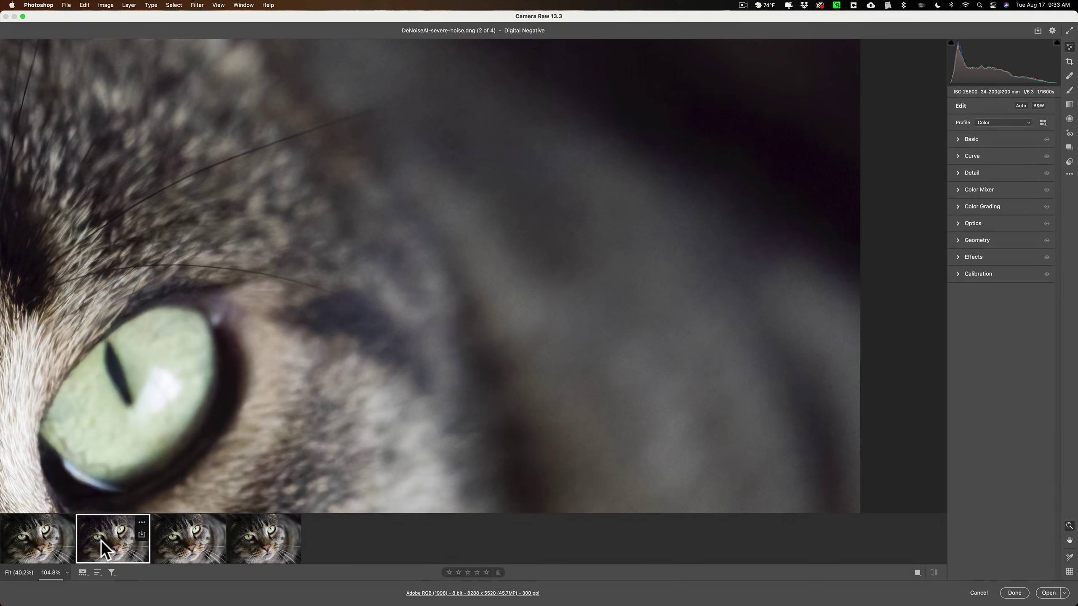
left_click(101, 540)
- Show the On1 NoNoise version's dark background close up
left_click(249, 539)
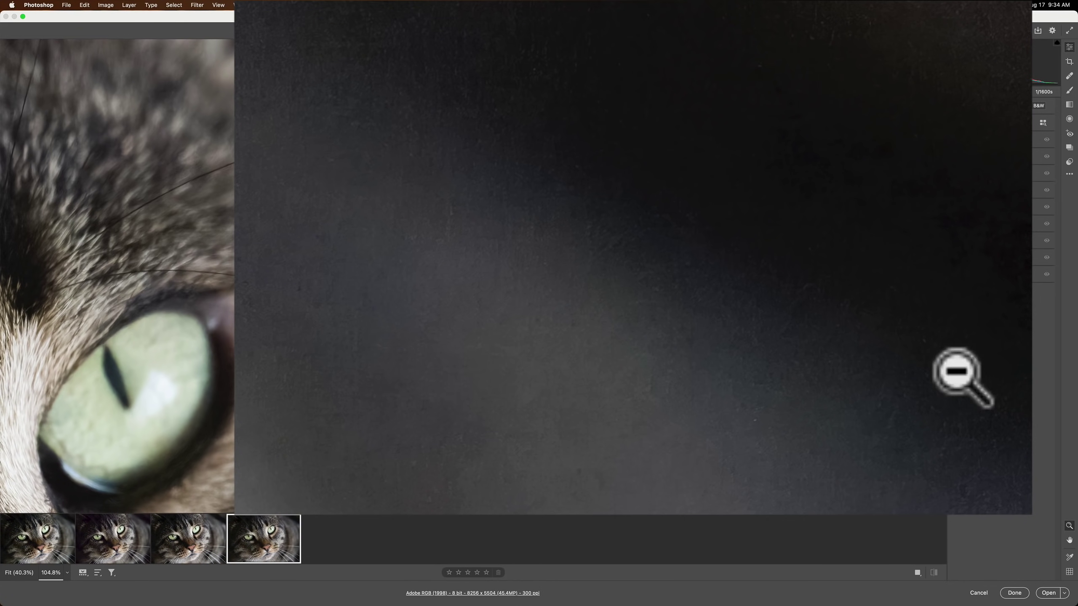
- Step back through the DxO PureRAW and DeNoiseAI versions to the original _DSC1184.nef
left_click(182, 534)
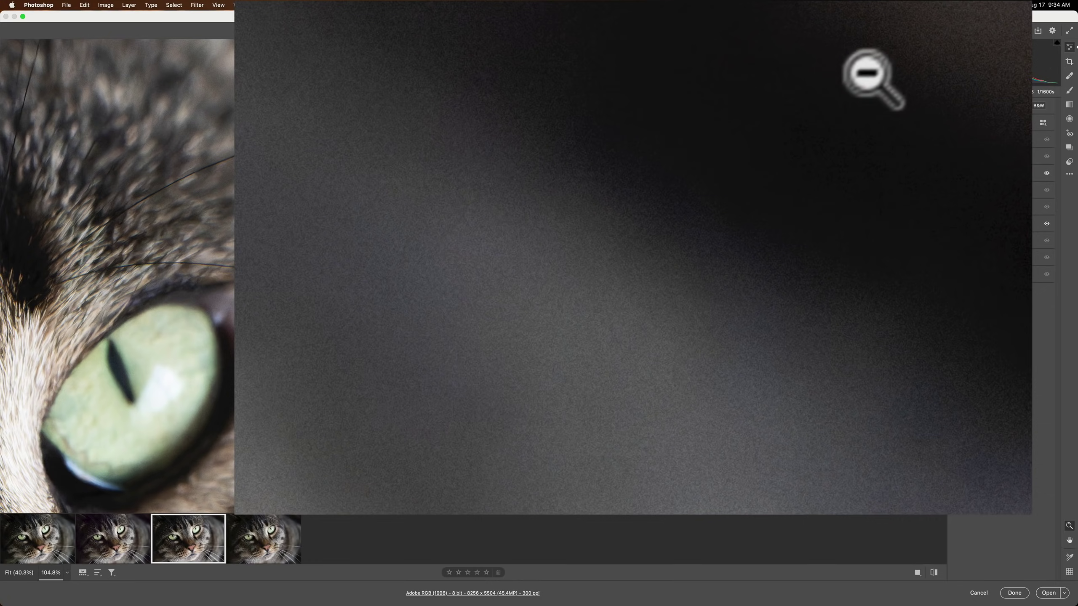
left_click(108, 537)
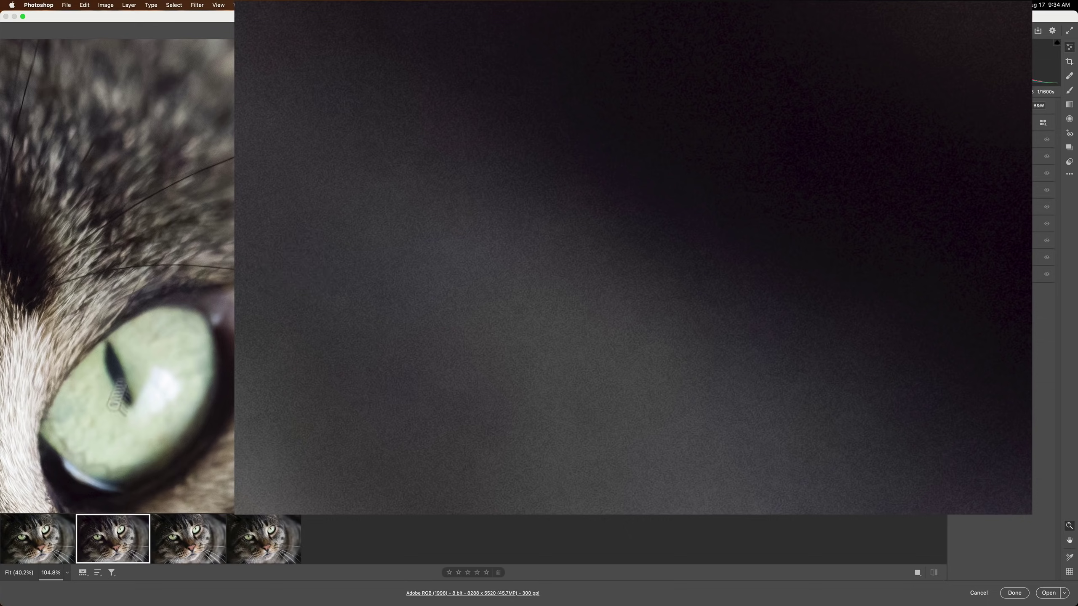
left_click(25, 546)
- Return the original photo to Fit in View at 40.3%
left_click(477, 165)
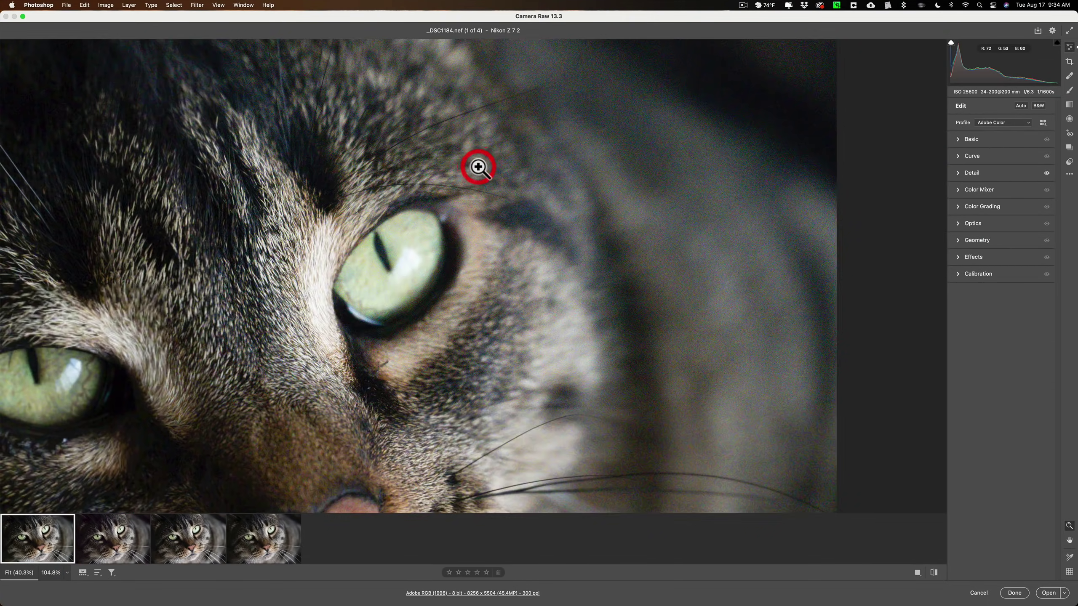